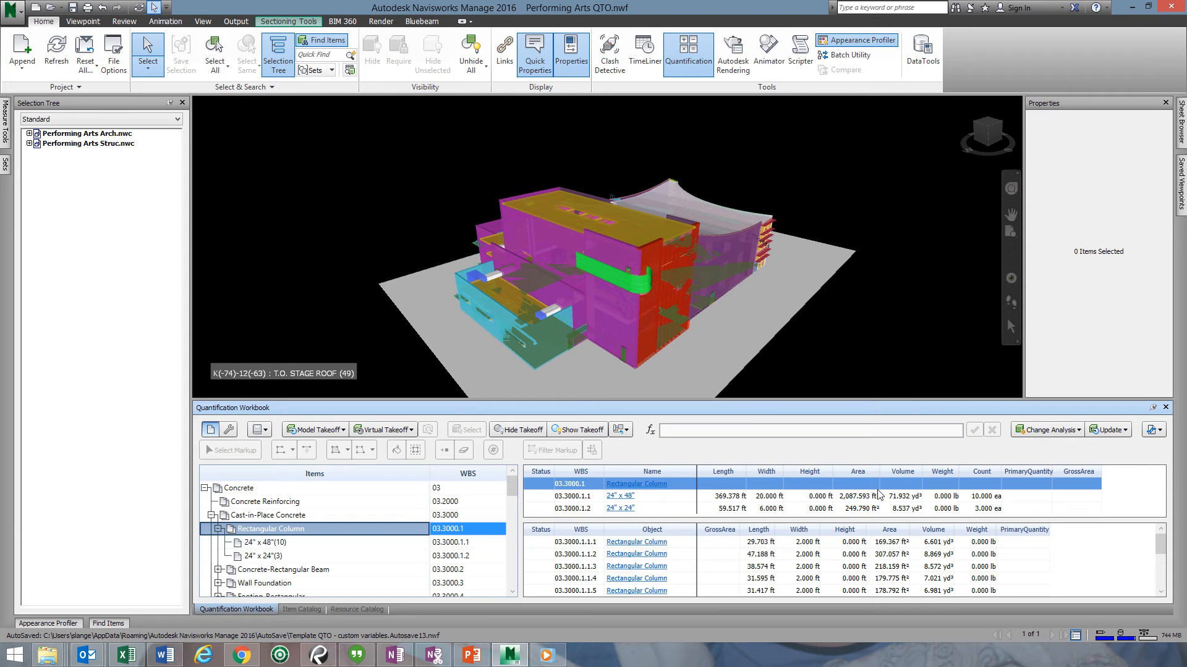
Export the takeoff quantities to an Excel workbook named New Quantity Report and open it in Excel
click(1159, 431)
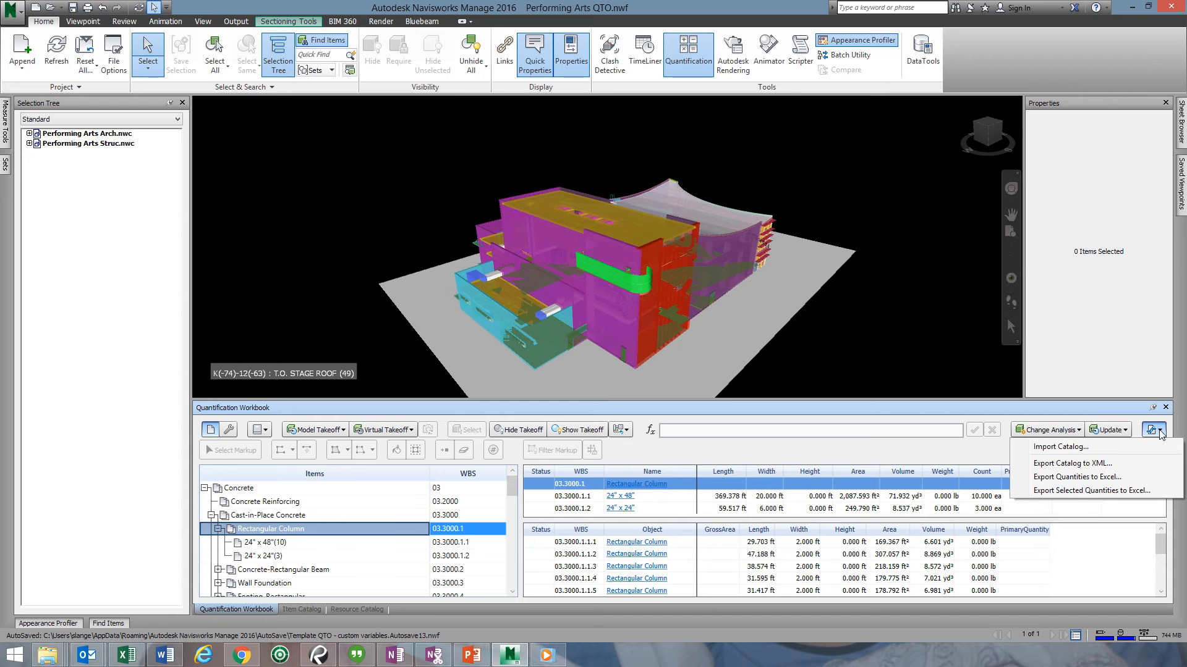
click(1089, 478)
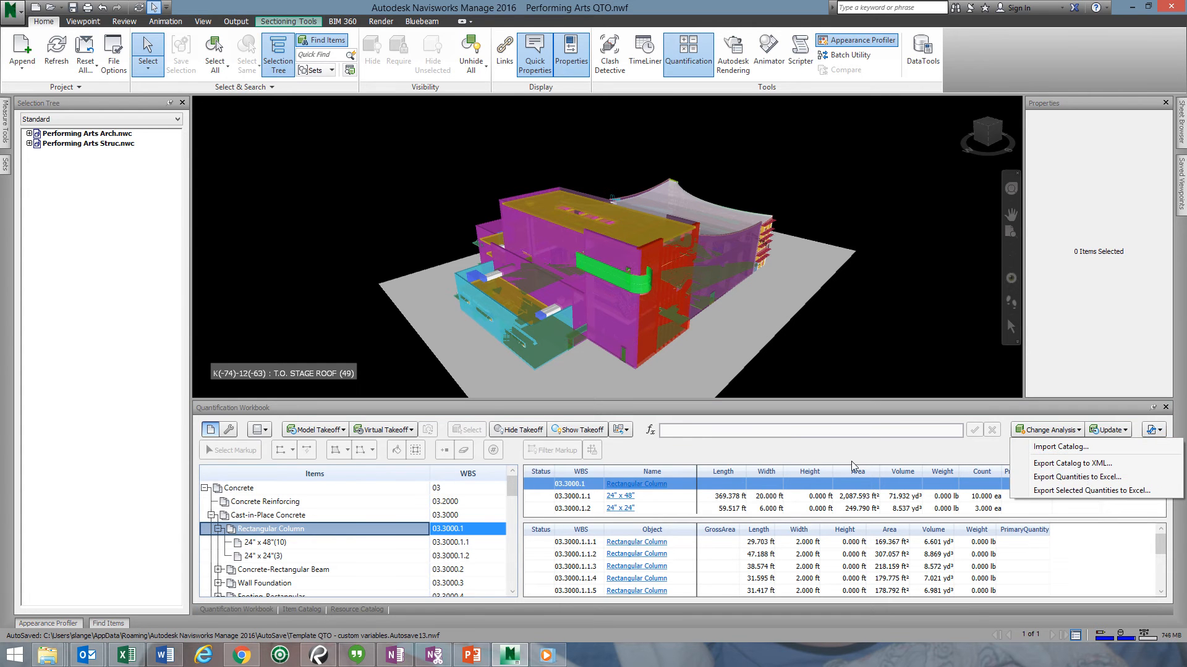
click(480, 314)
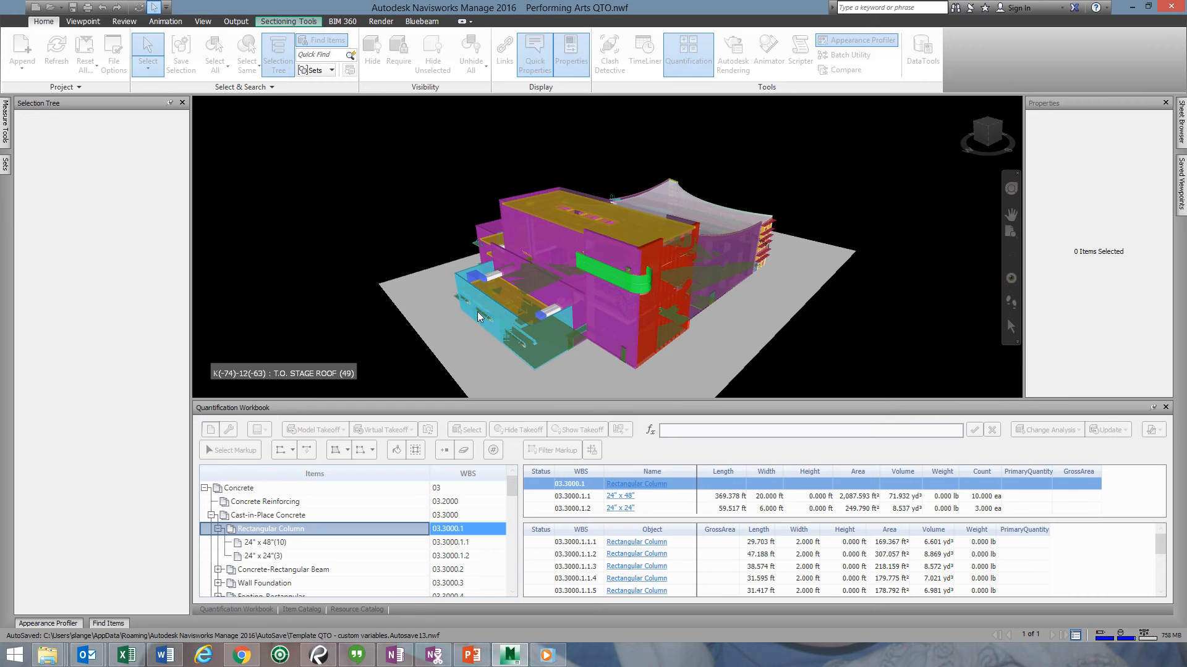
click(567, 376)
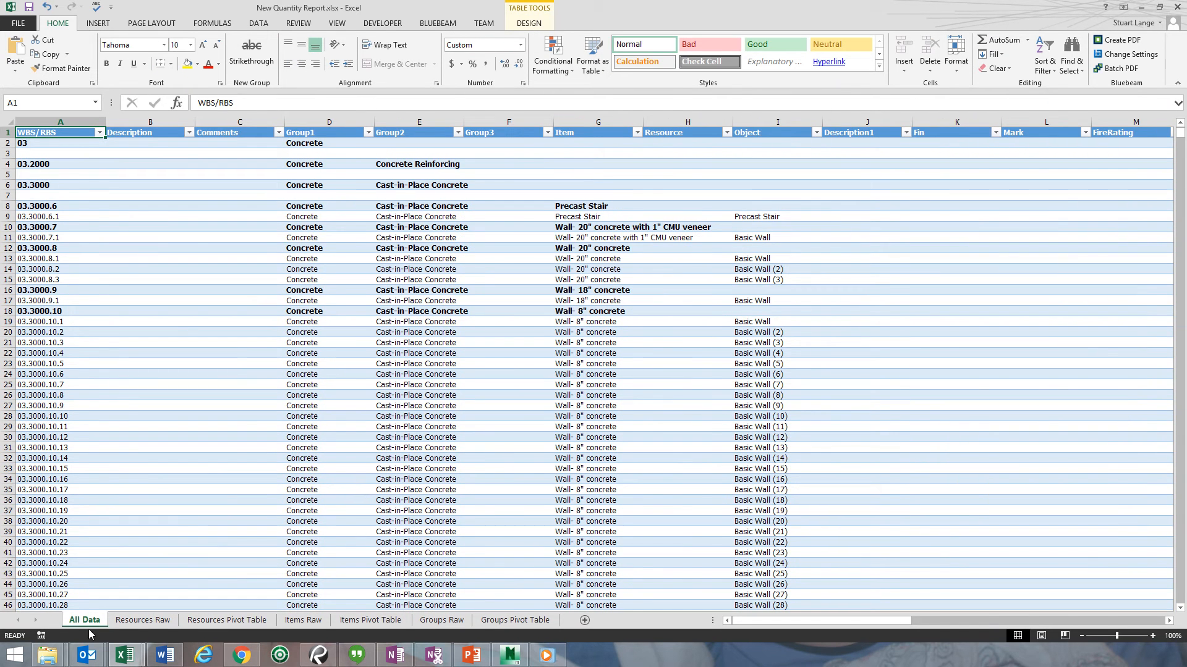
Look through the raw data and pivot table sheets for Resources, Items and Groups, ending on Groups Pivot Table
click(142, 621)
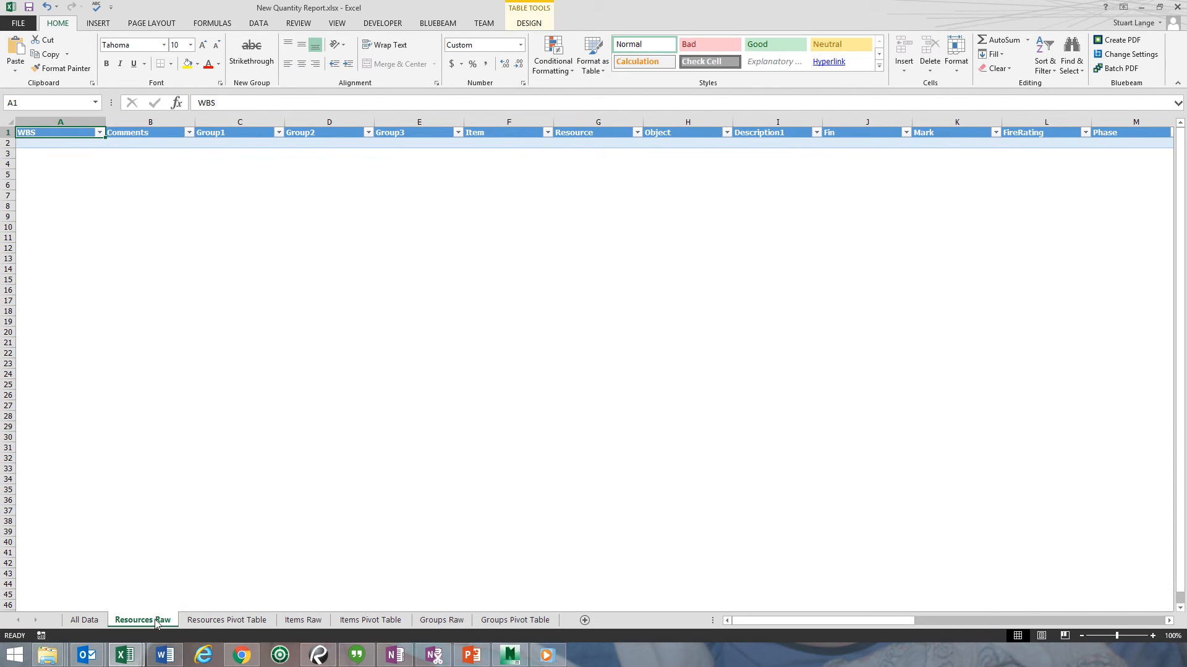
click(234, 623)
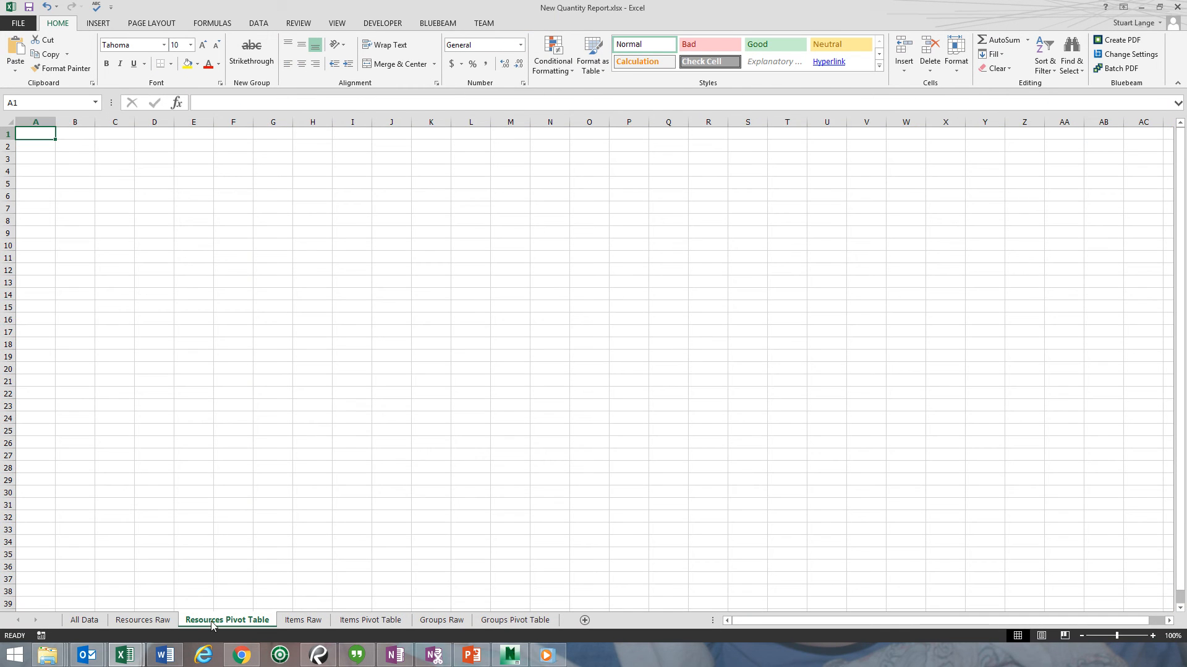
click(303, 621)
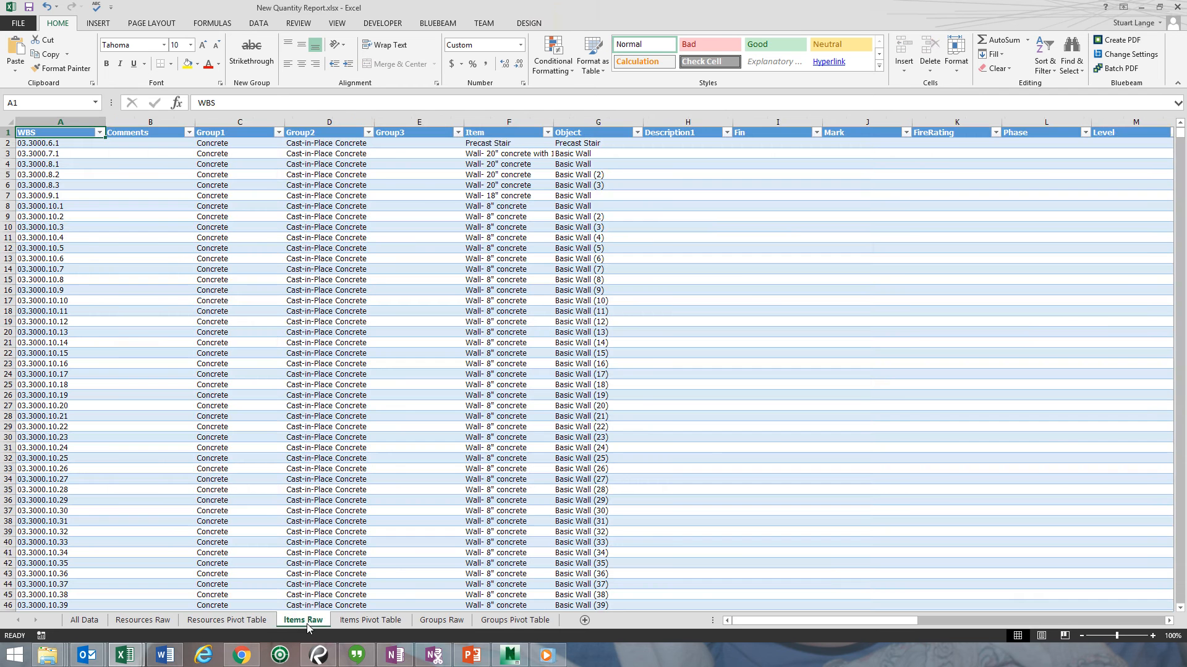
click(371, 621)
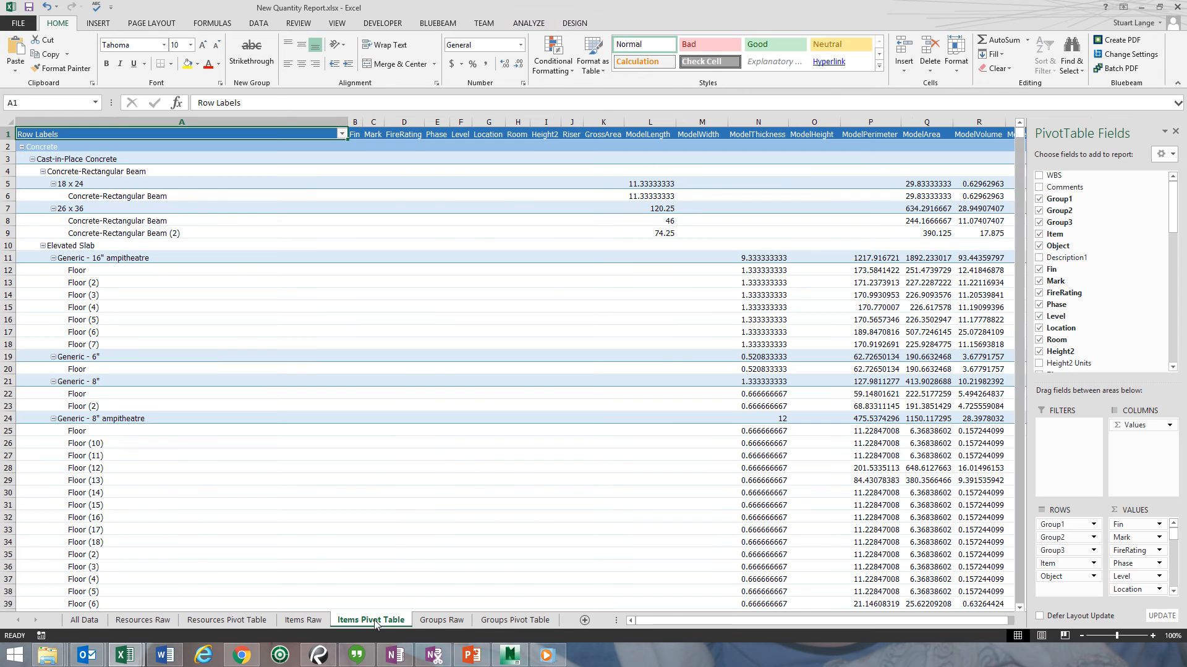
click(450, 621)
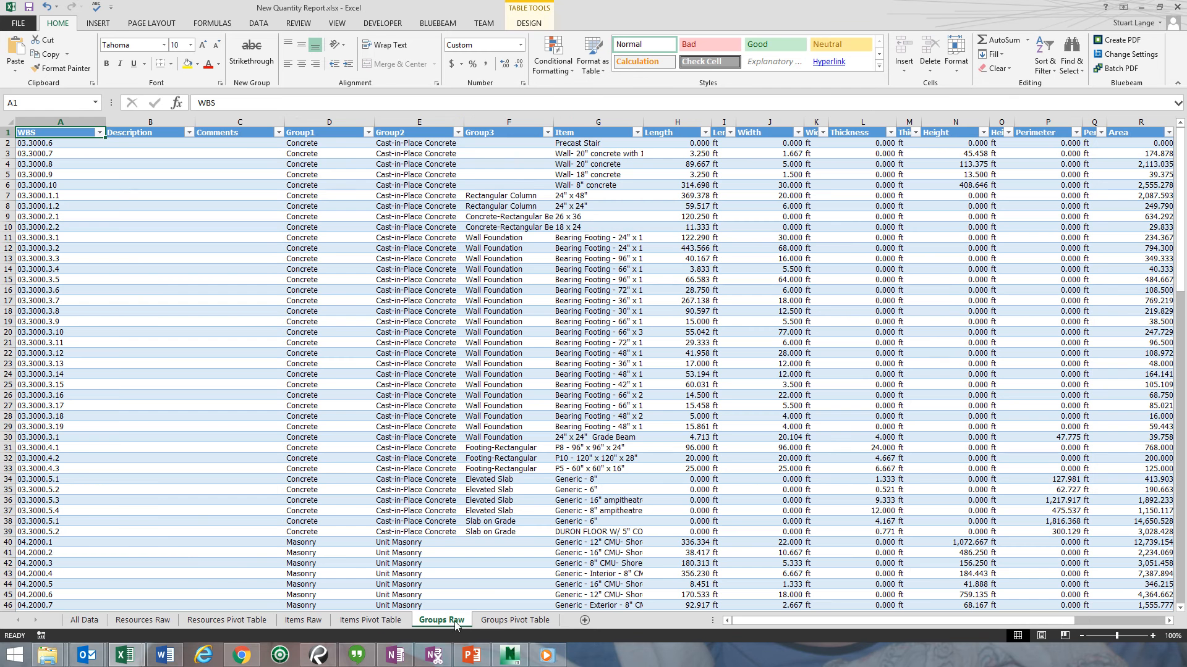
click(521, 623)
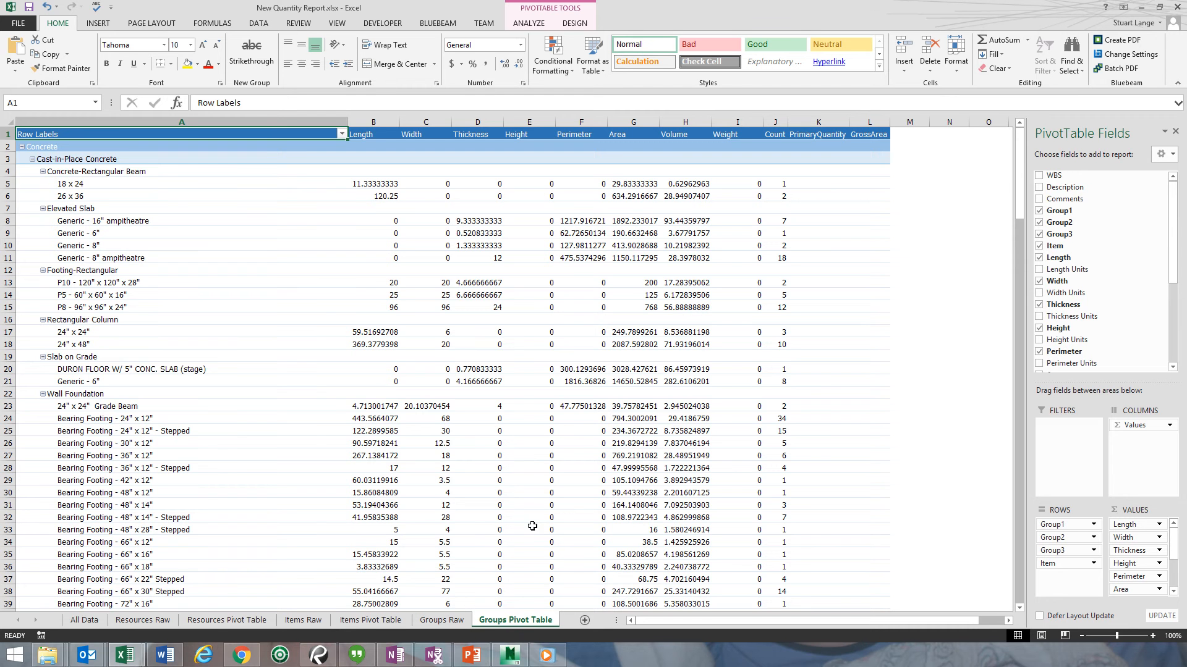
Remove the Group3, Width, Thickness, Height, Perimeter, PrimaryQuantity and GrossArea fields from the Groups pivot table
click(517, 306)
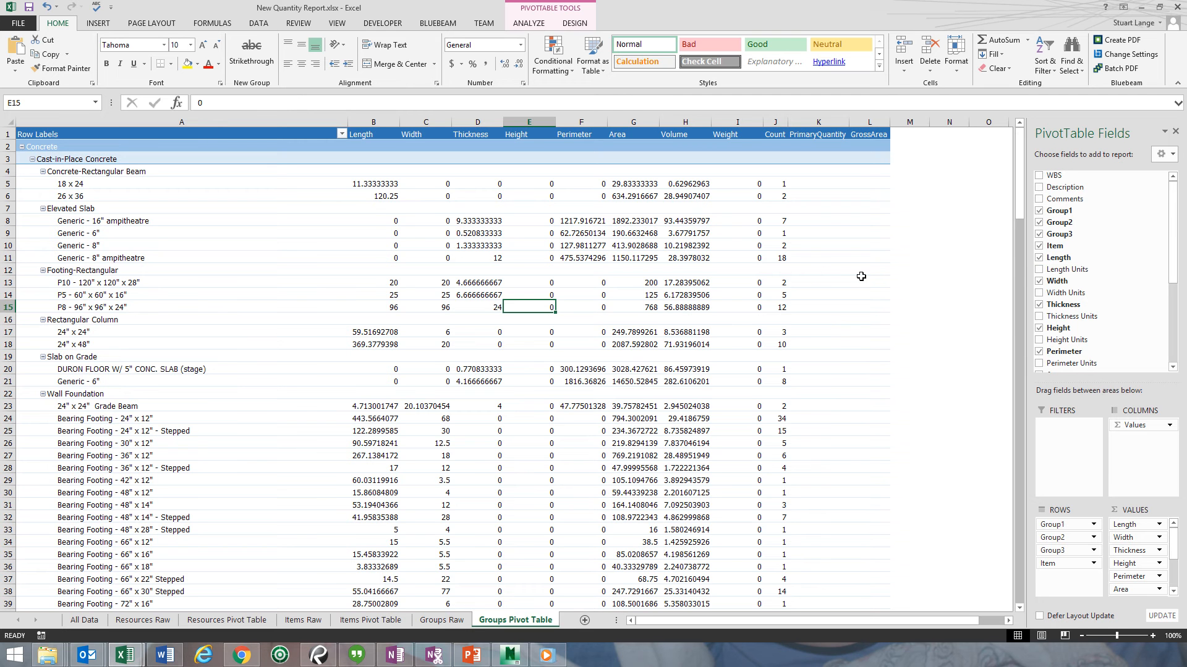
click(1040, 238)
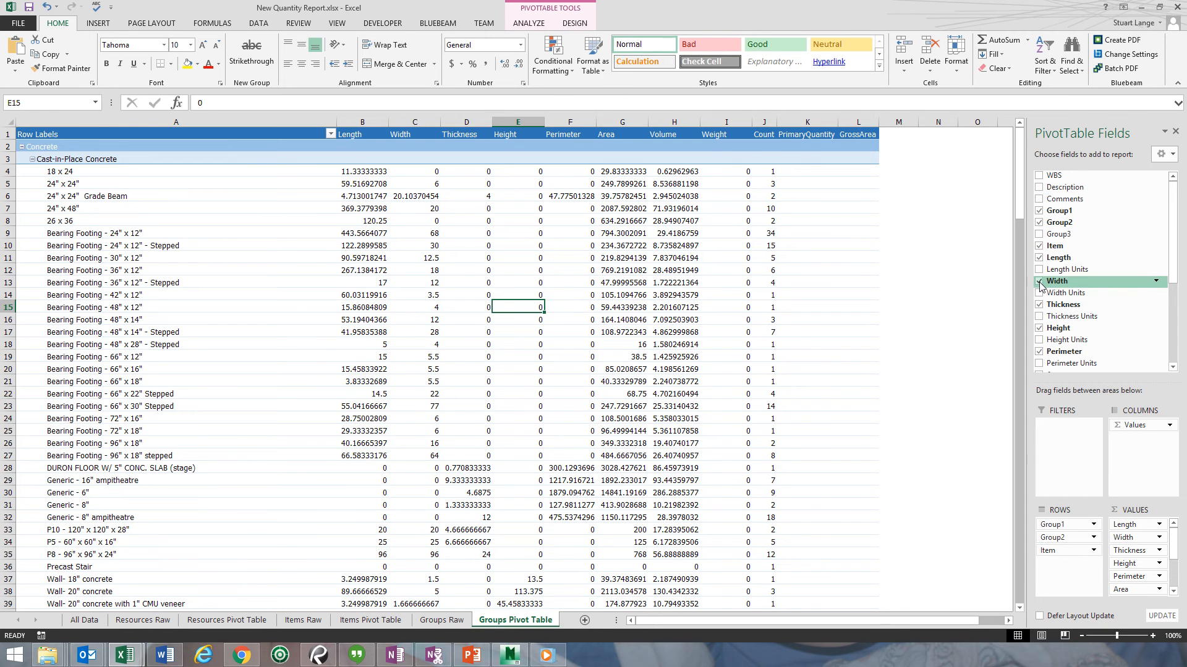
click(1040, 281)
click(1039, 305)
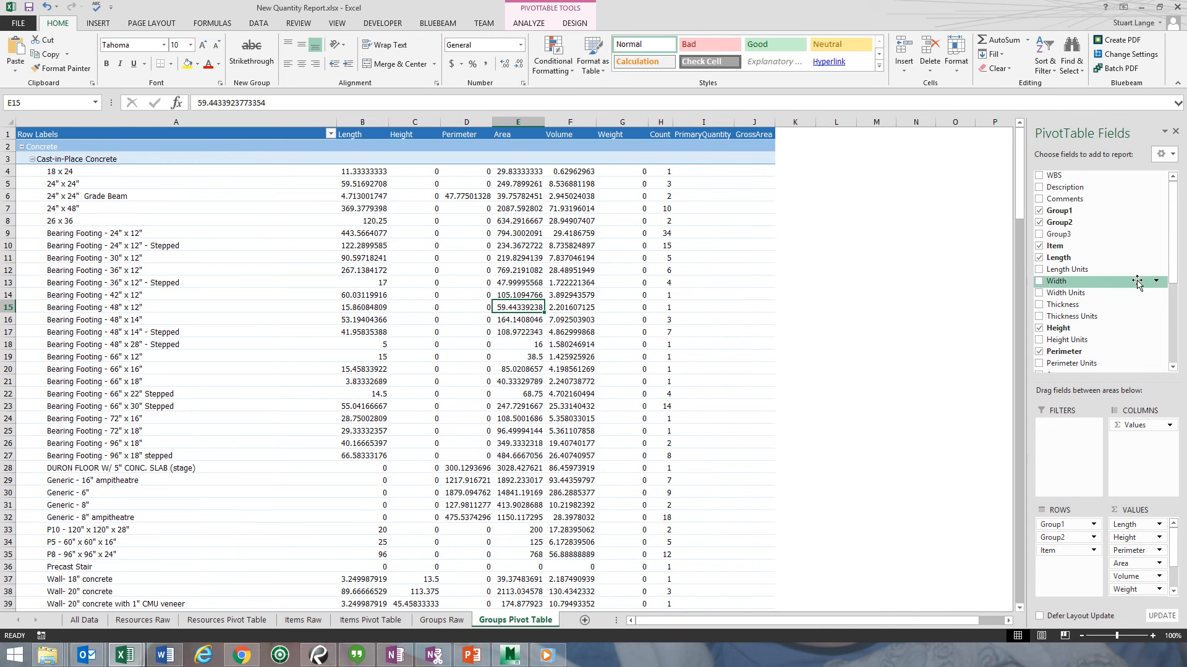
scroll(1087, 278, down, 2)
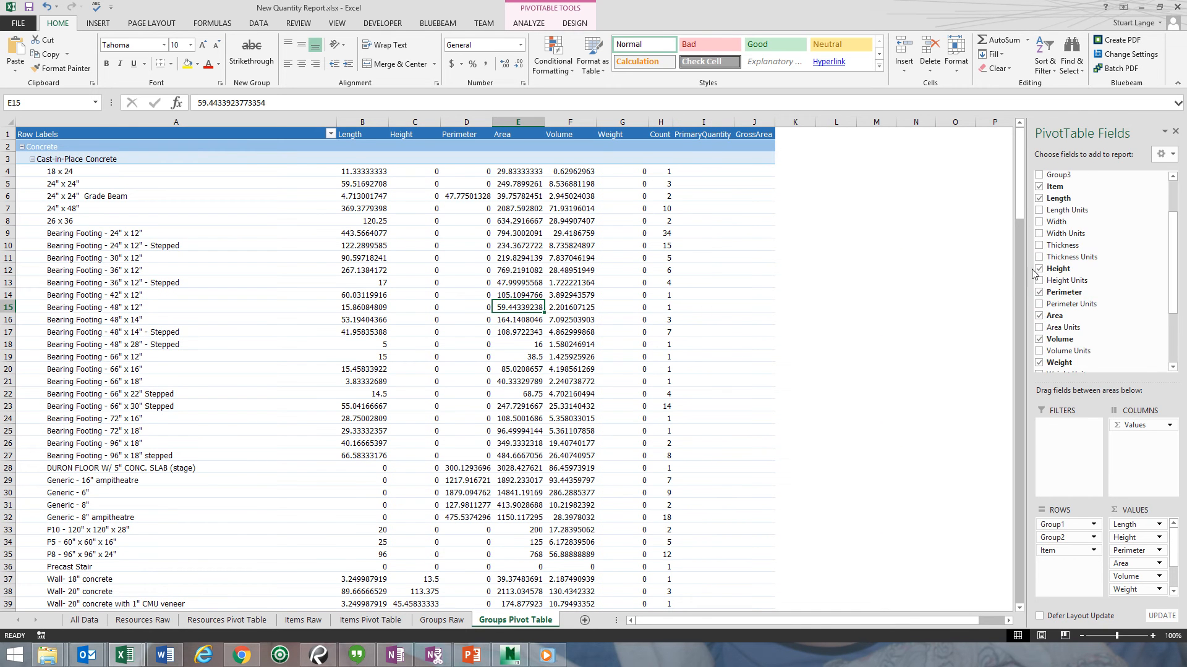
click(1039, 269)
click(1039, 293)
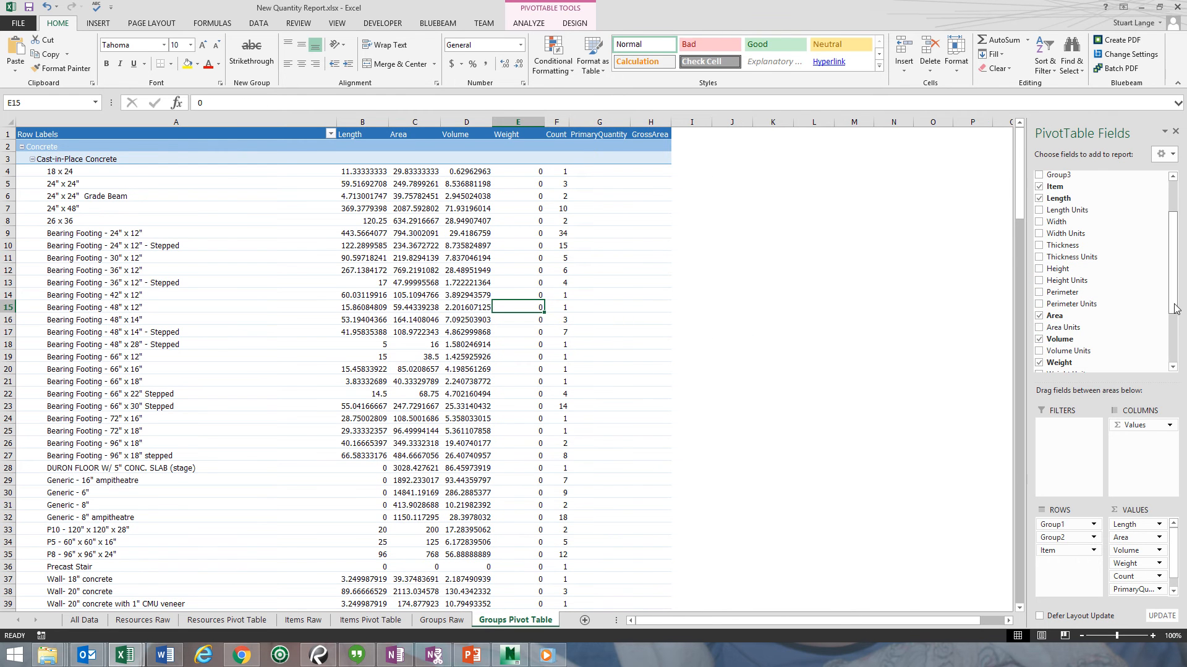
drag(1178, 310, 1178, 351)
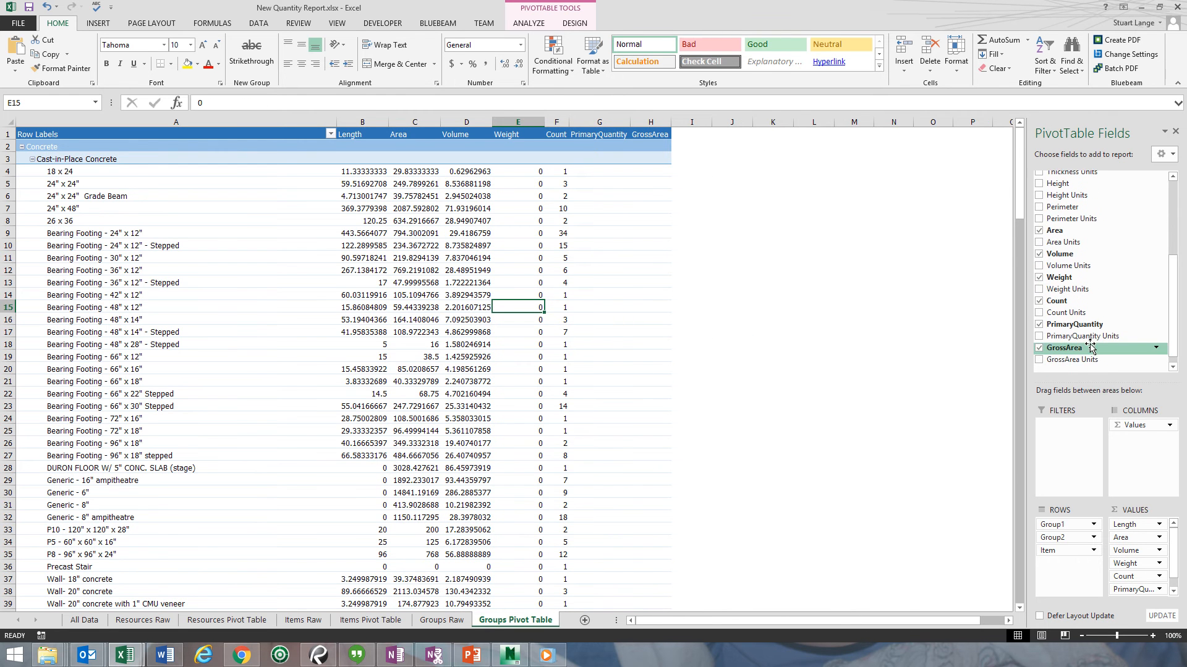
click(1041, 325)
click(1042, 347)
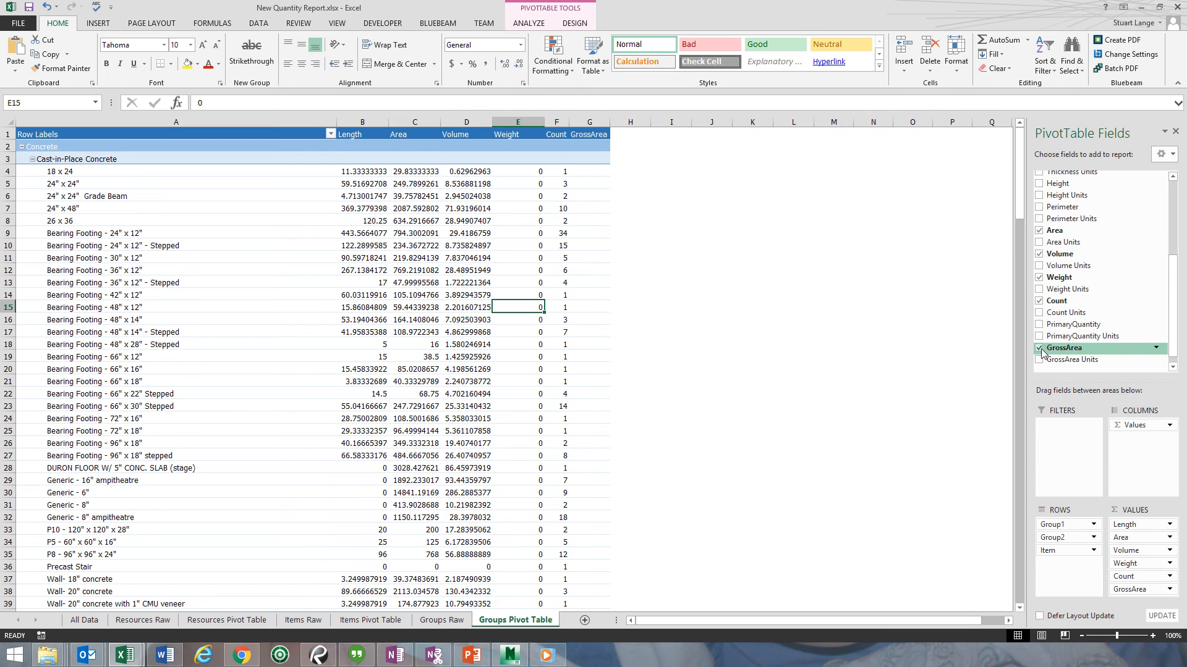
Insert slicers for Group1 and Group2 in the Groups pivot table
click(229, 331)
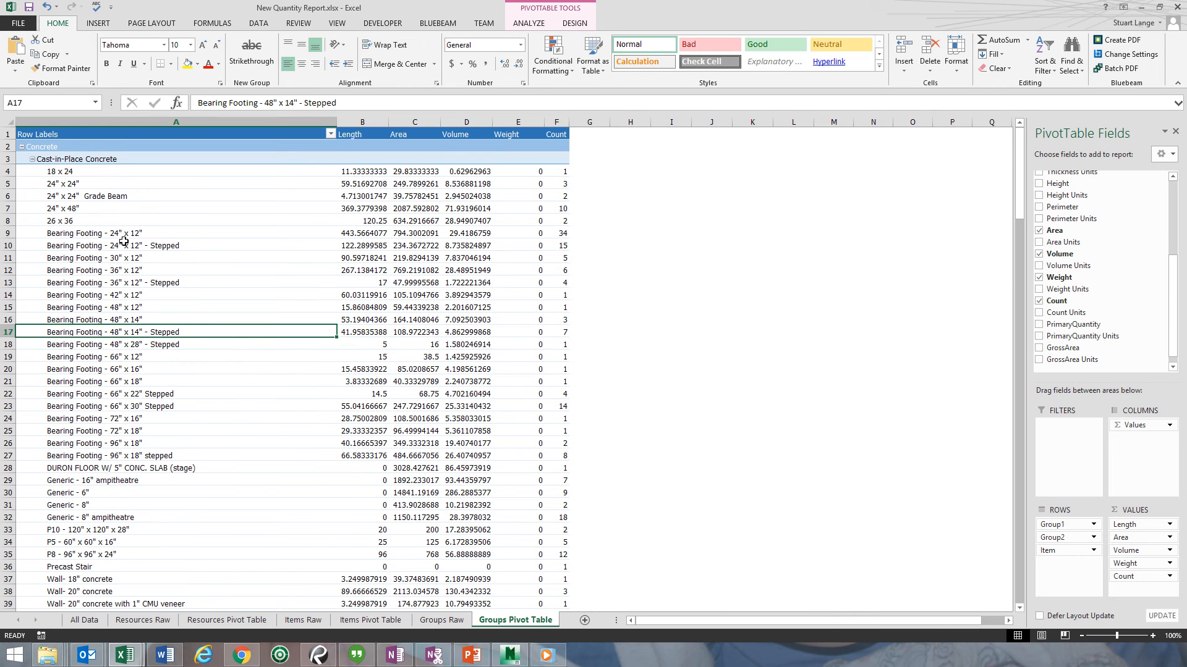
click(530, 24)
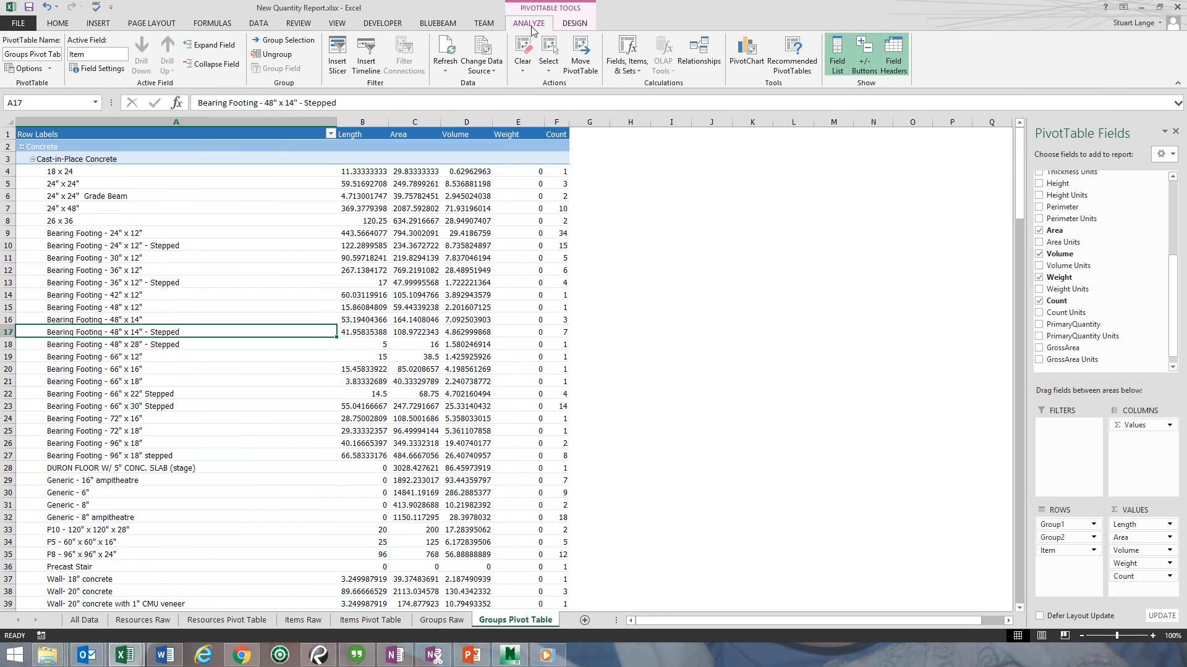
click(337, 55)
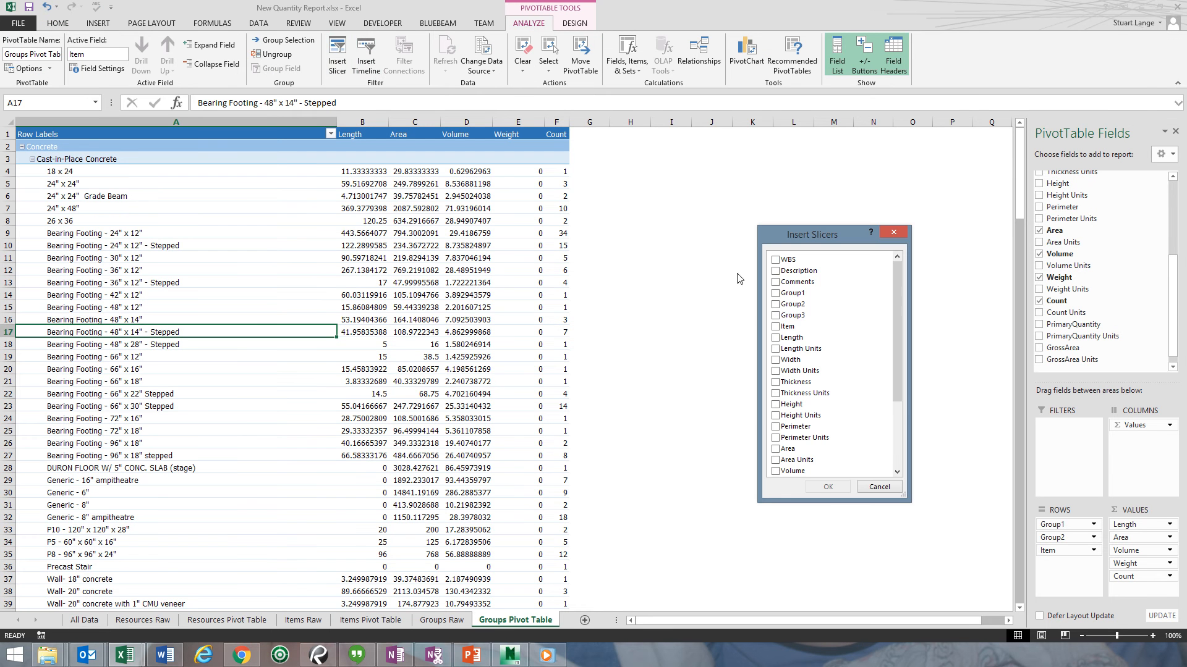
click(776, 294)
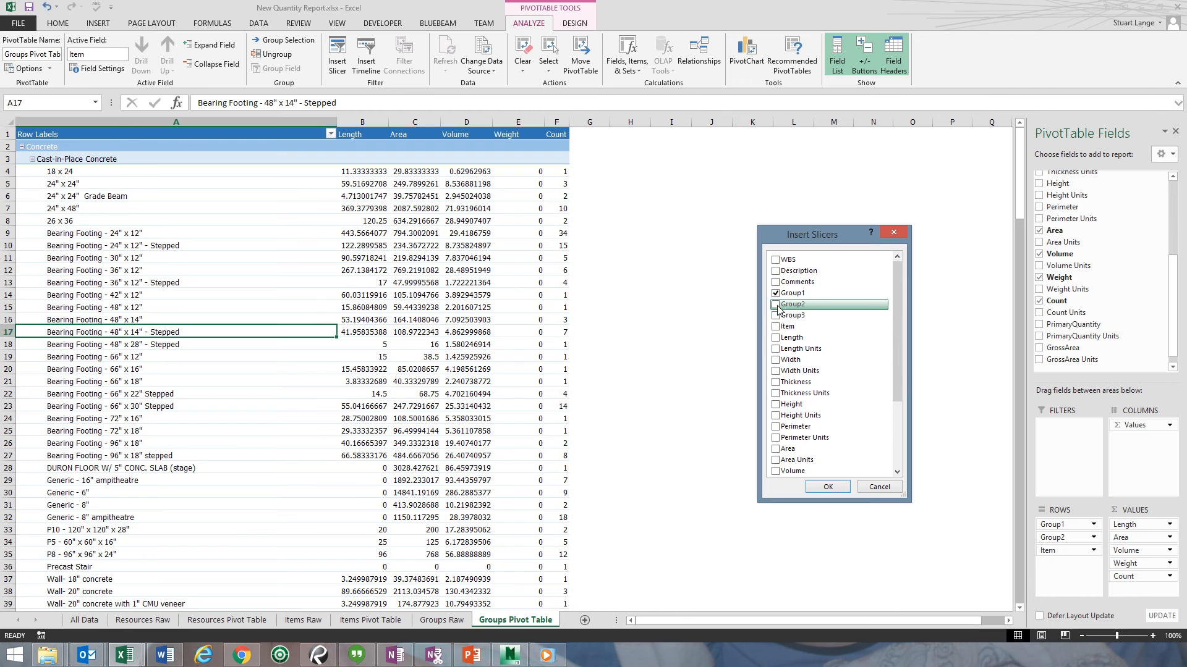
click(776, 305)
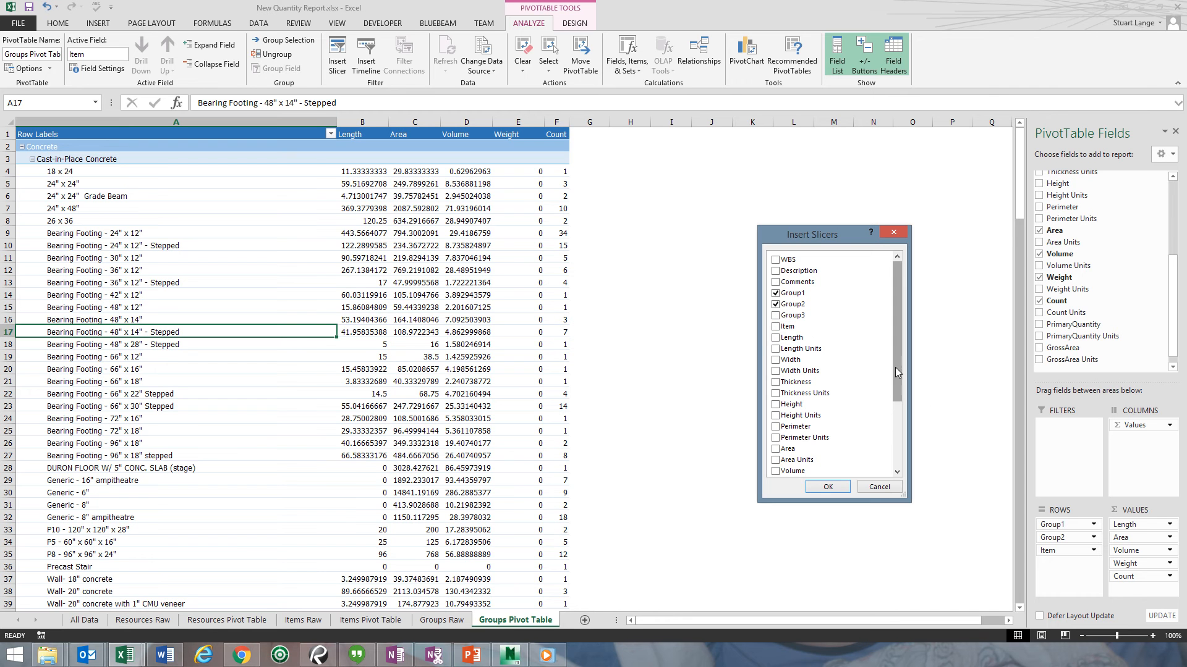
click(827, 487)
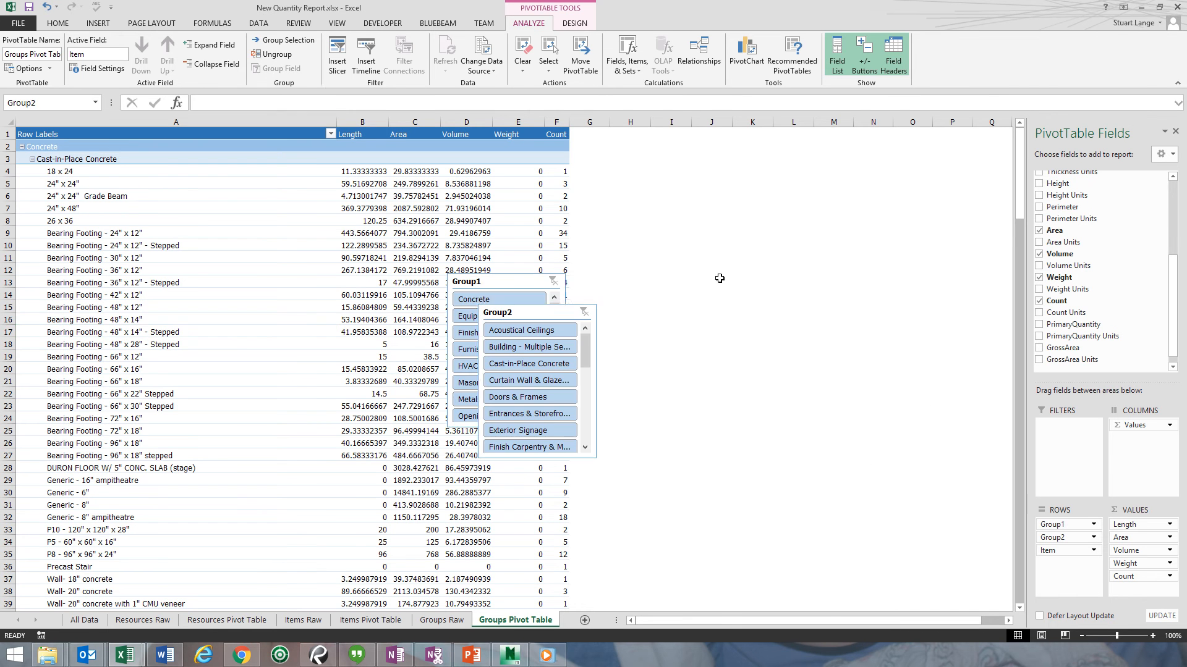
Place the Group1 and Group2 slicers side by side next to the pivot table and lengthen each to about 6.4" tall
drag(486, 281, 638, 141)
drag(660, 291, 660, 516)
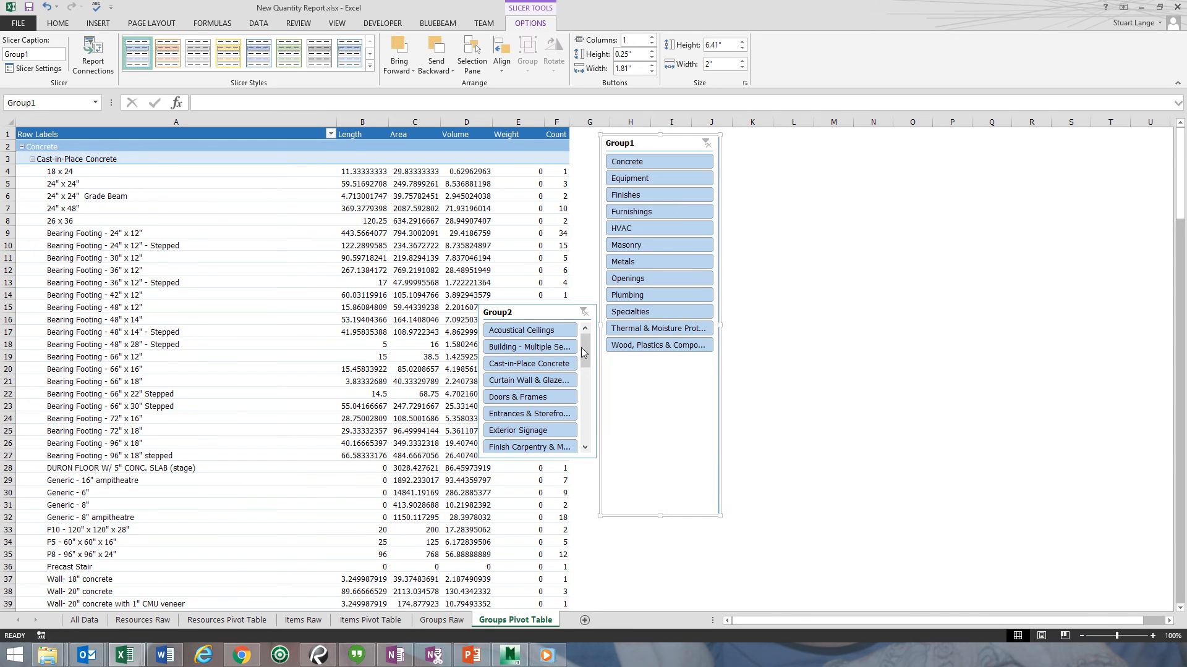
drag(574, 300, 821, 131)
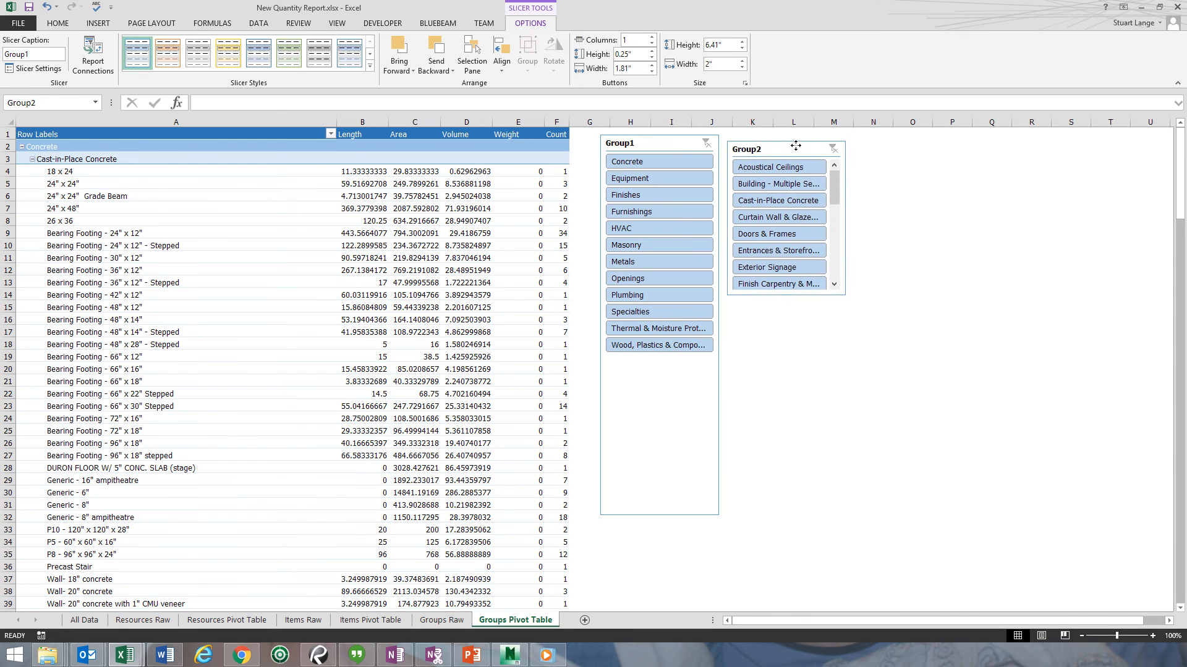
drag(785, 293, 785, 516)
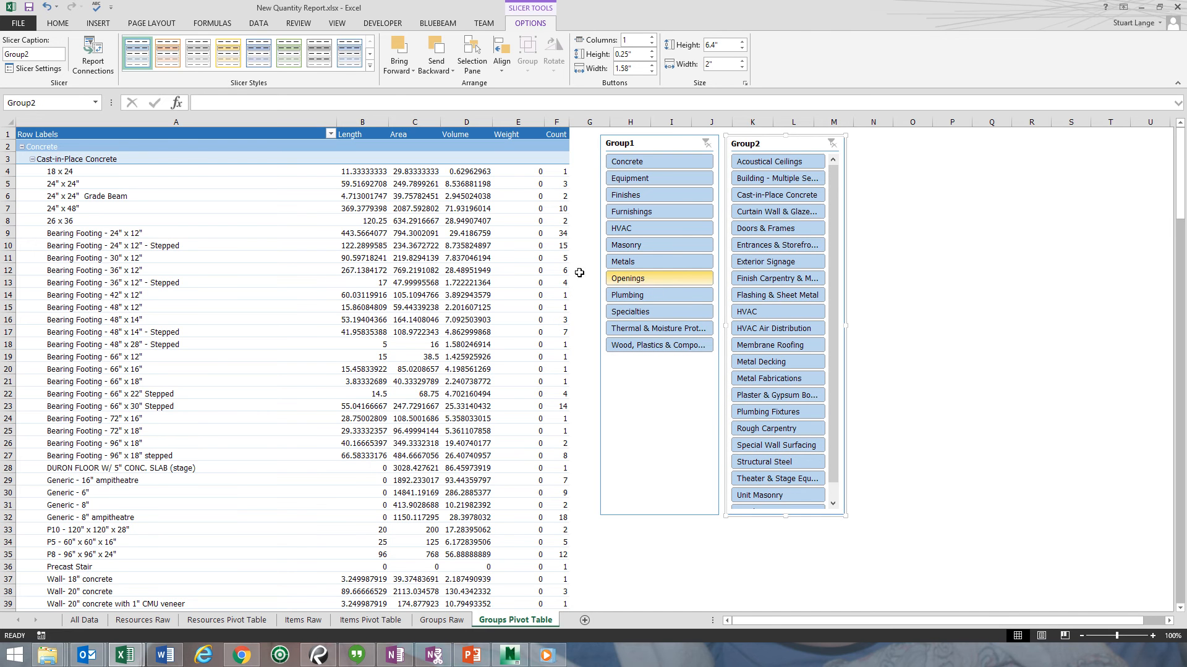
Filter the pivot table to Finishes with the Group1 slicer
click(269, 271)
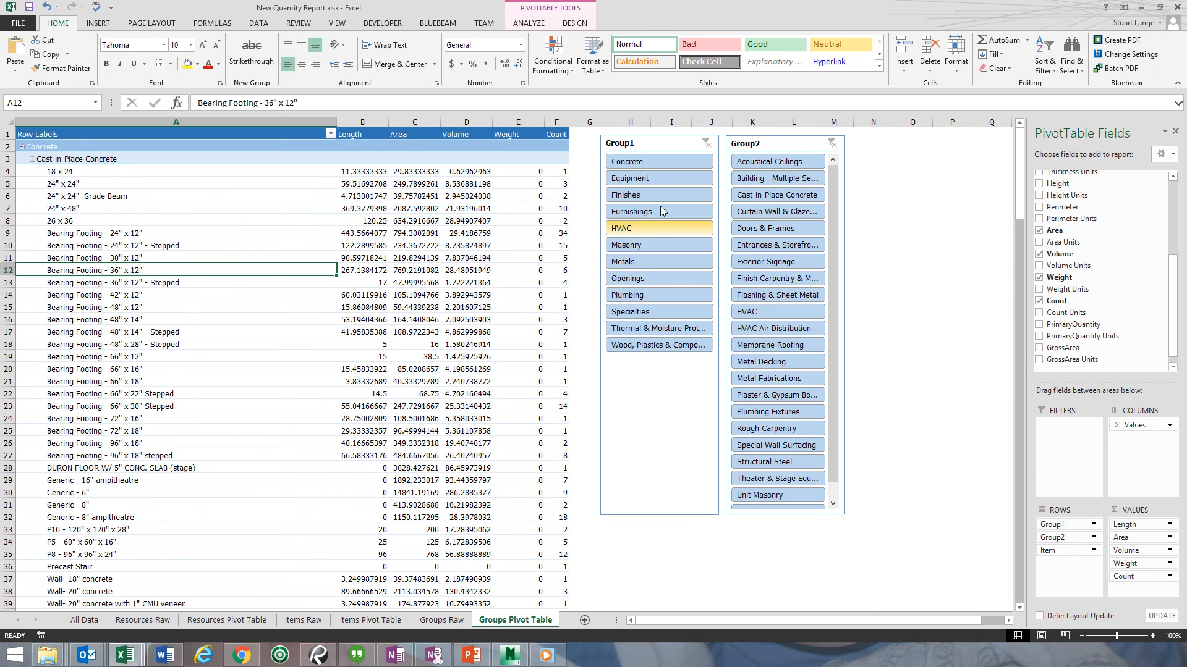
click(639, 194)
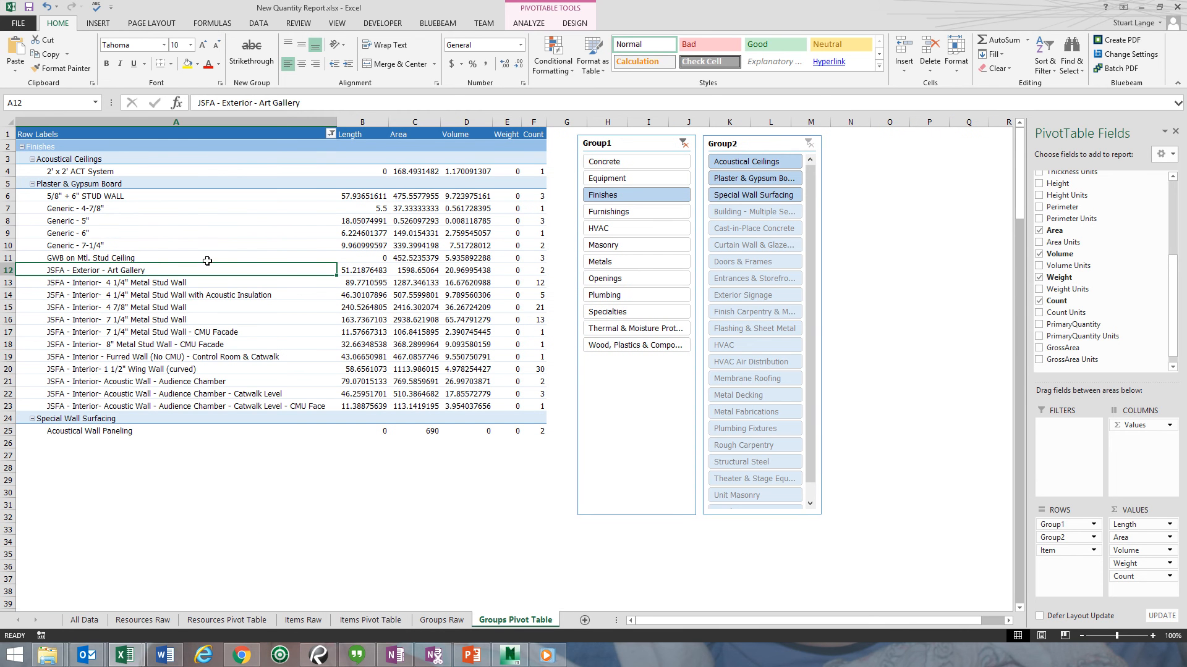
Try narrowing the Finishes to Acoustical Ceilings with the Group2 slicer, and clear that slicer's filter
mouse_move(810, 269)
mouse_down()
mouse_move(809, 312)
mouse_move(810, 254)
mouse_up()
click(756, 162)
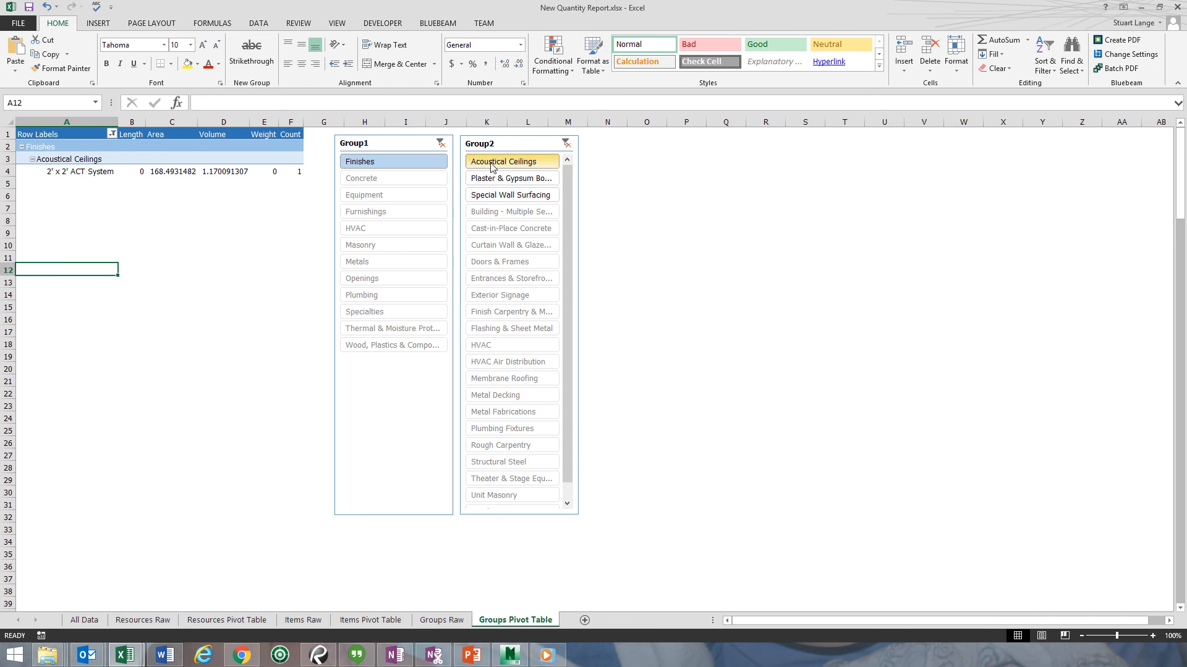
click(566, 144)
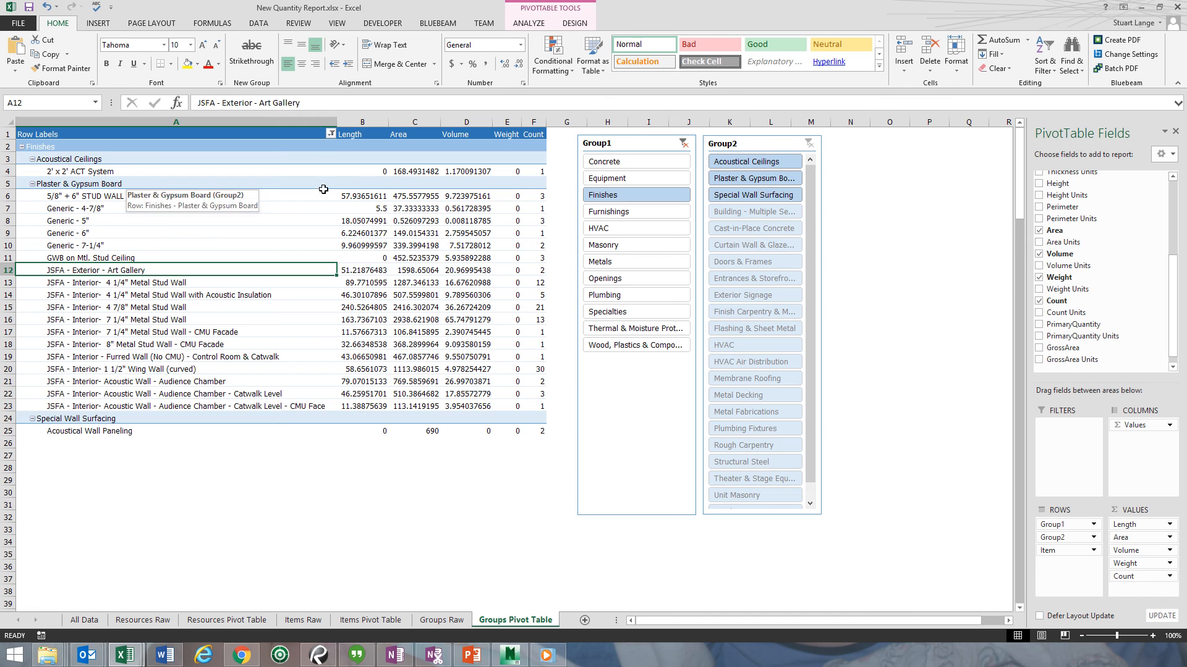
Turn on Group2 subtotals from the Plaster & Gypsum Board row of the pivot table
click(111, 185)
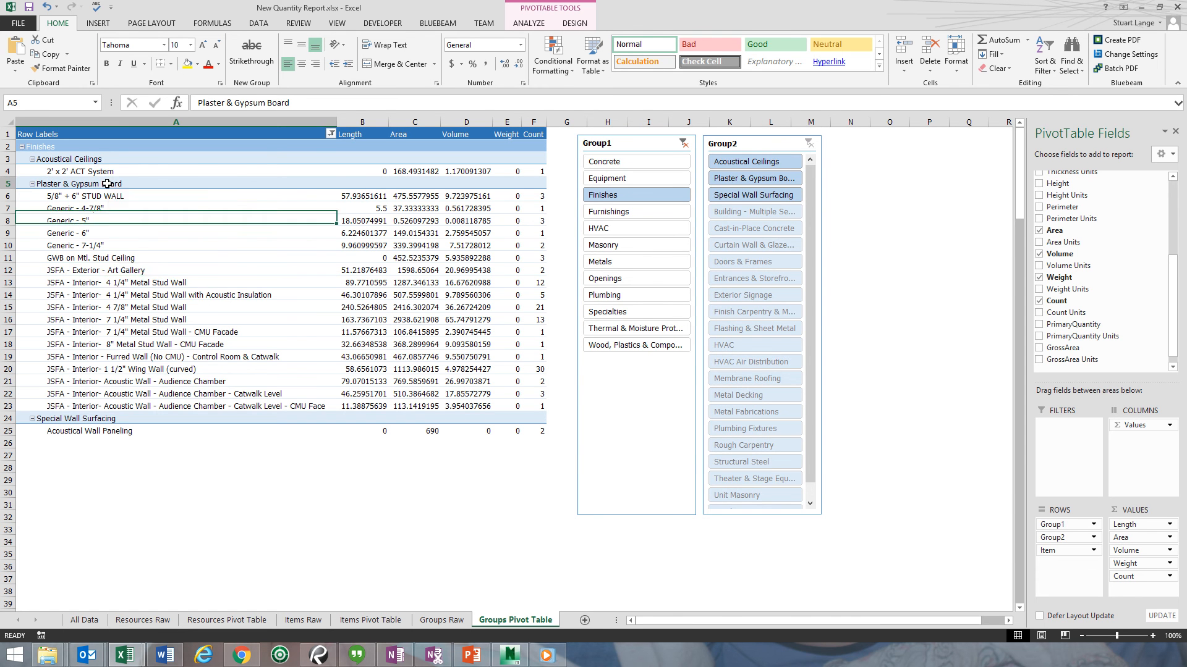
right_click(109, 184)
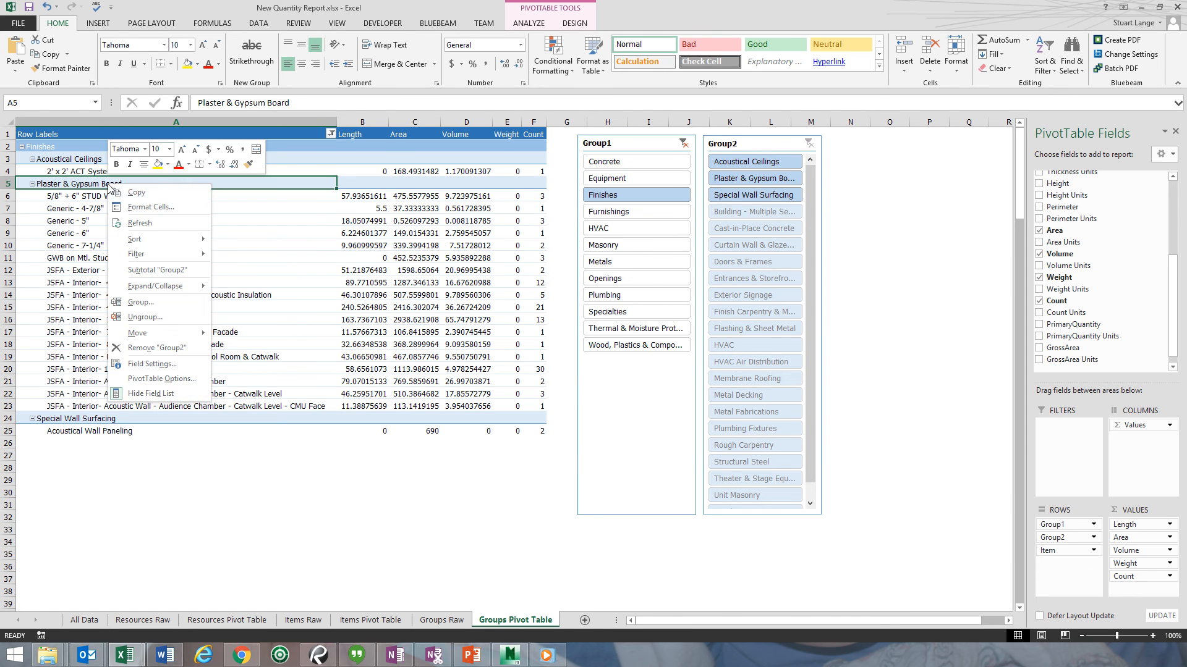
click(157, 271)
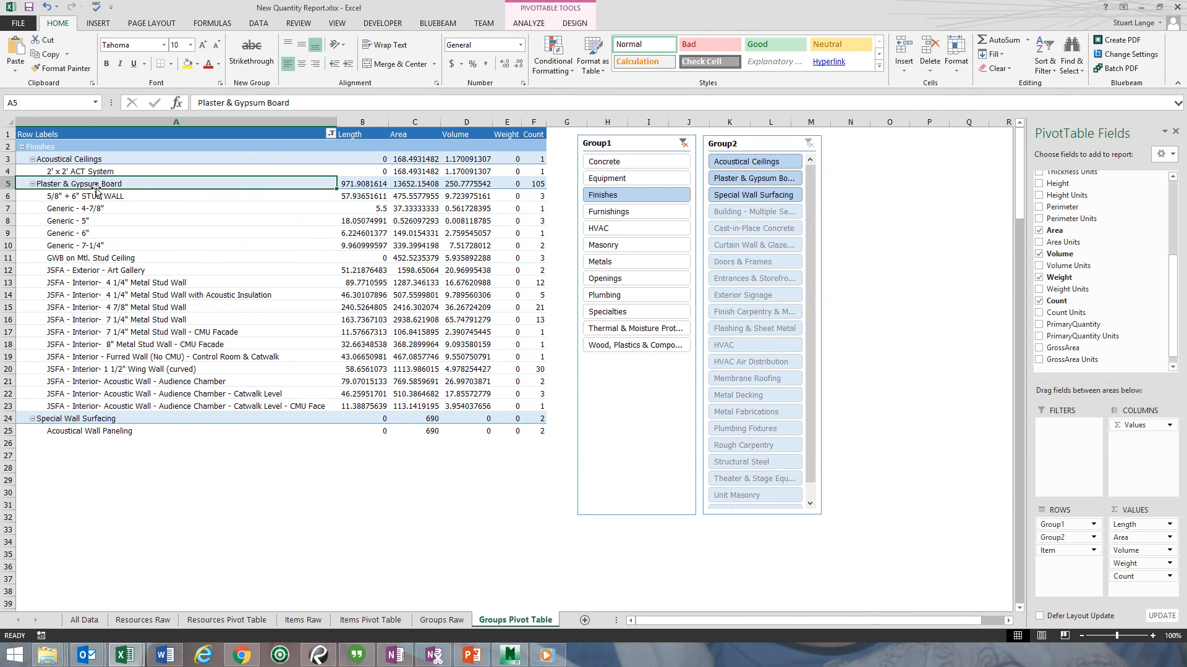
Expand the entire Group2 field from the Plaster & Gypsum Board row of the pivot table
right_click(72, 187)
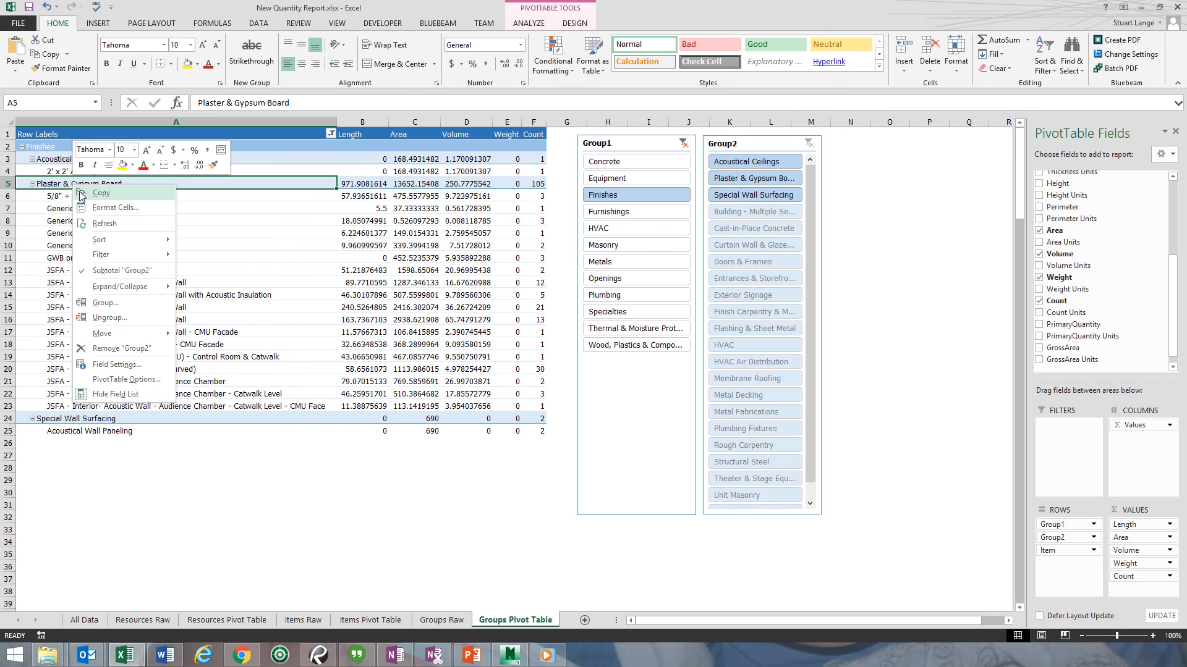
mouse_move(126, 292)
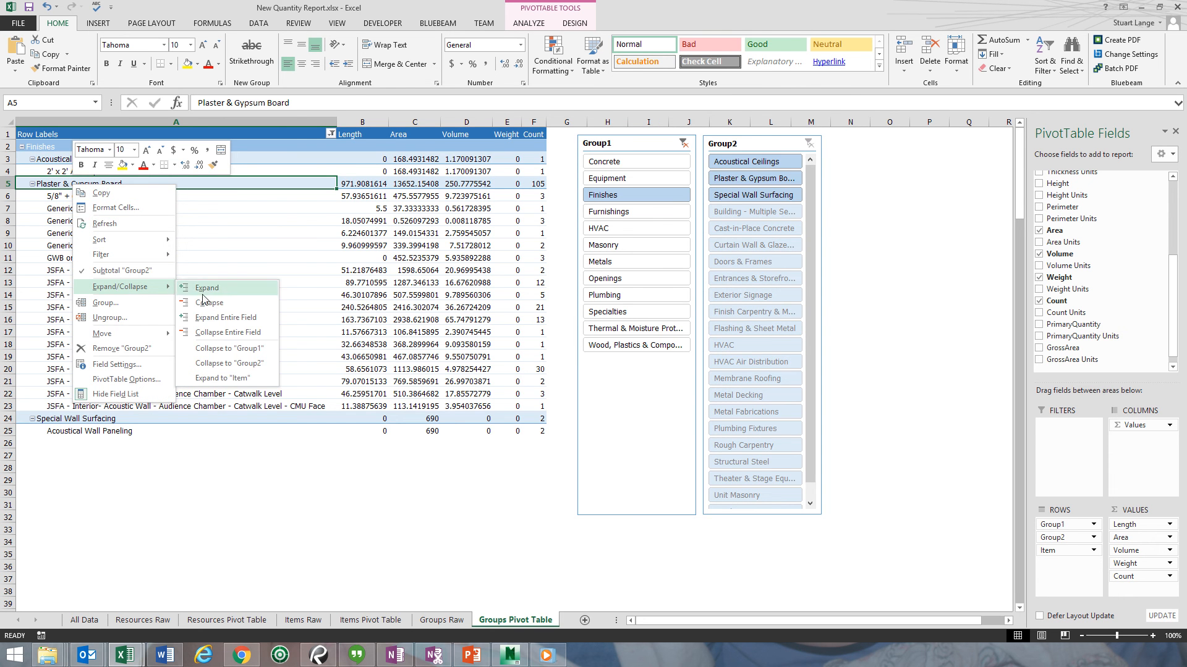
click(230, 317)
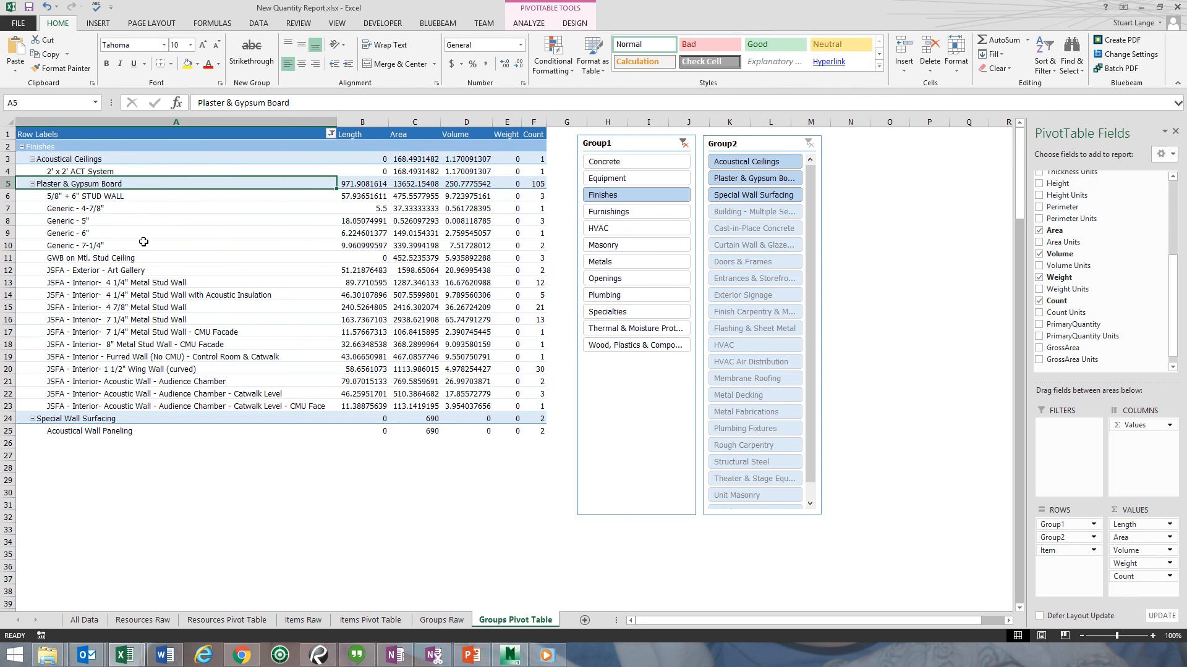
Collapse the entire Group2 field from the Plaster & Gypsum Board row of the pivot table
right_click(136, 185)
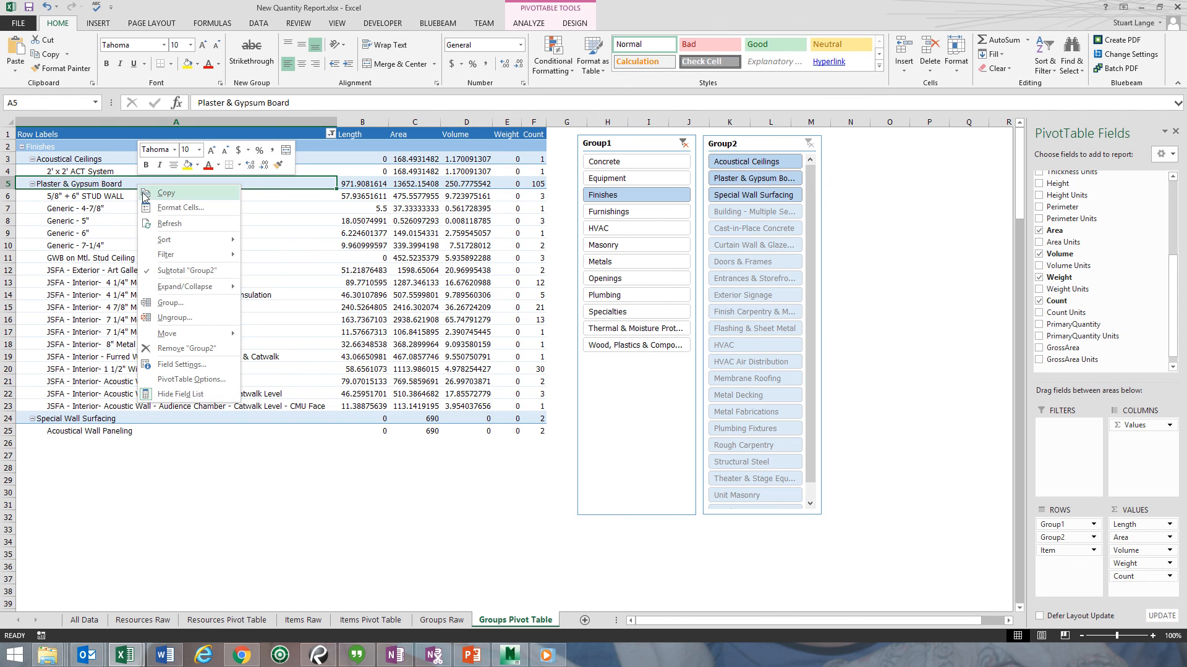
mouse_move(190, 288)
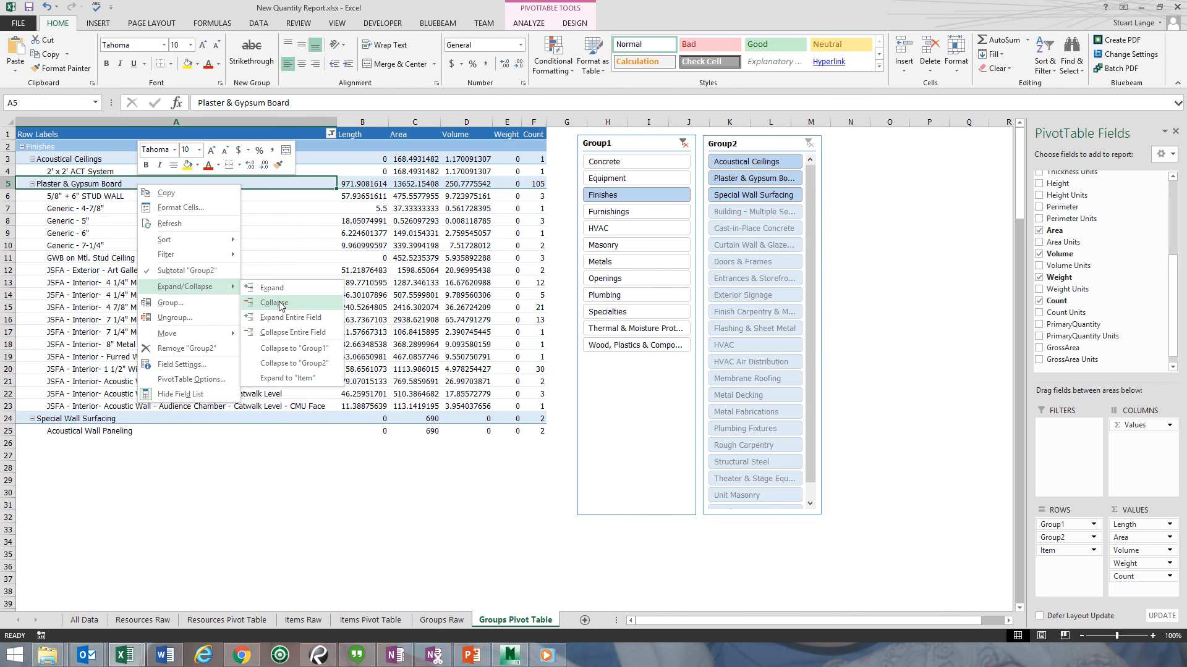
click(291, 332)
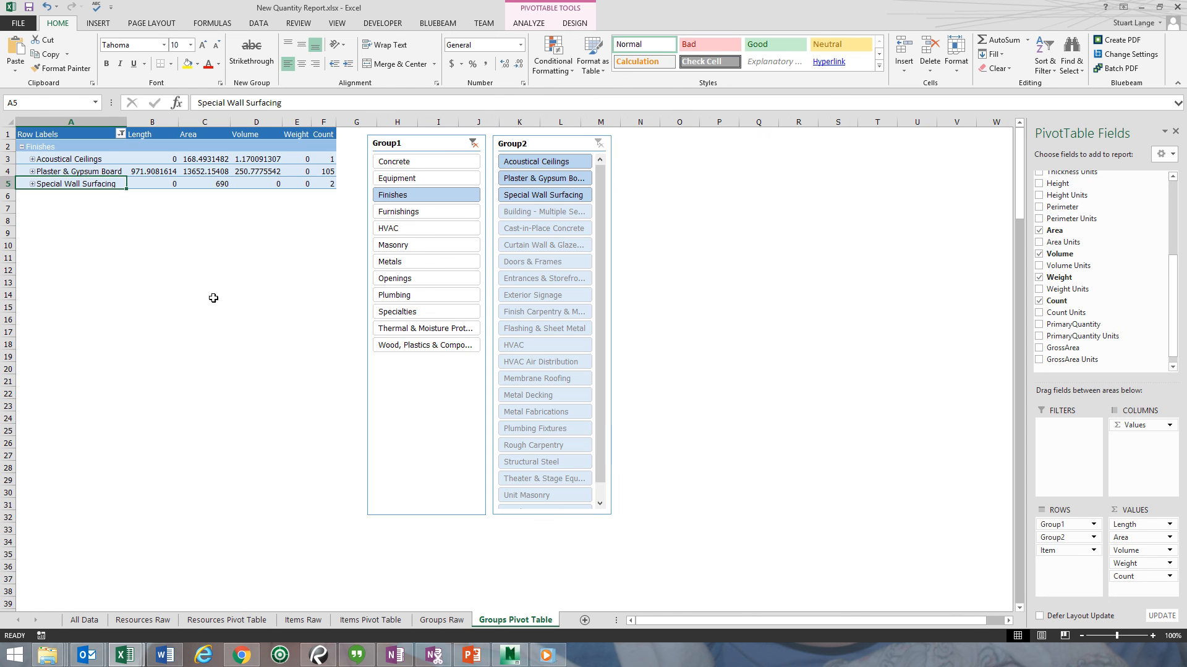
Clear the Group1 slicer's filter, and filter the pivot table to Metals with that slicer
click(163, 211)
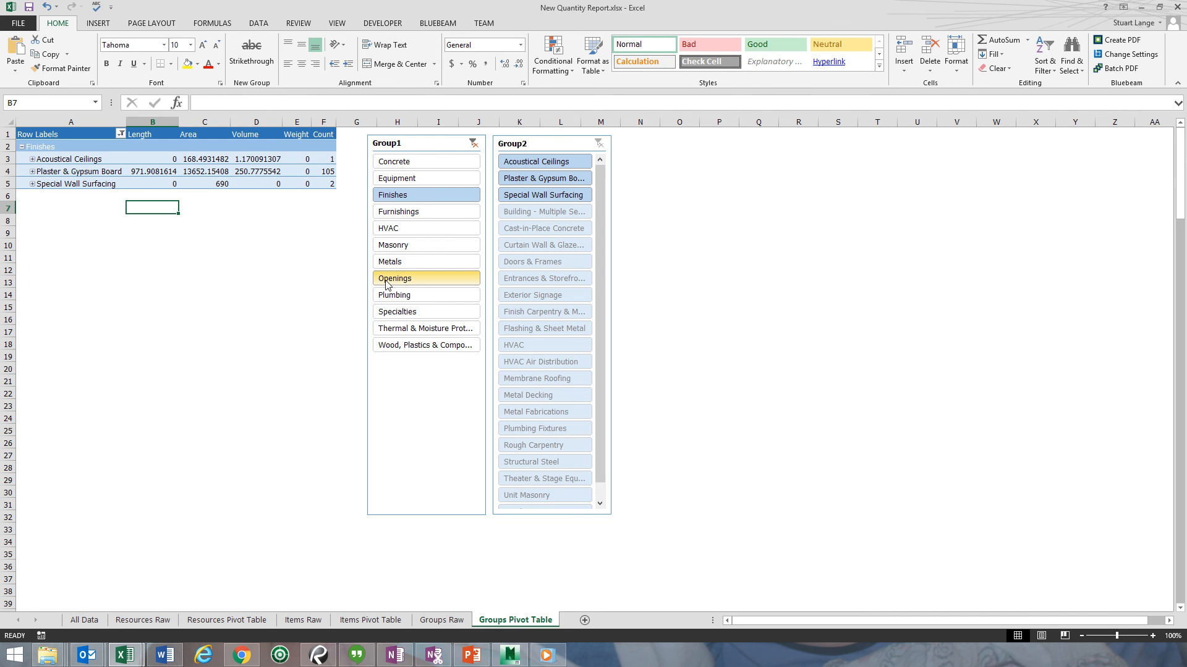
click(473, 144)
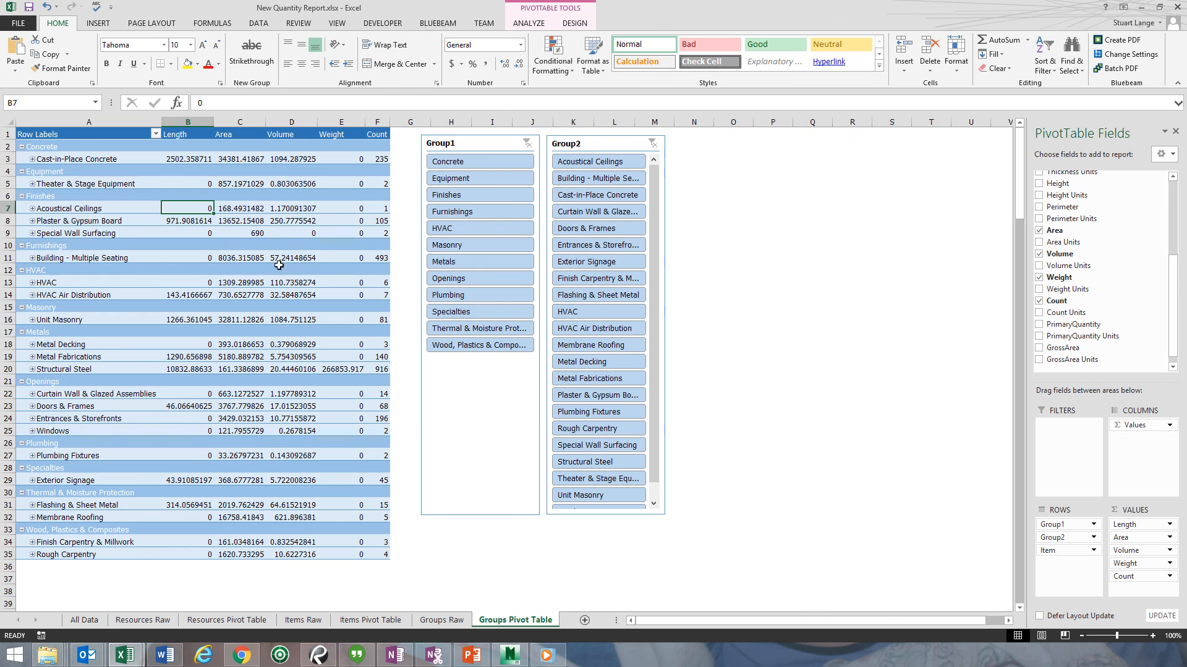
click(458, 263)
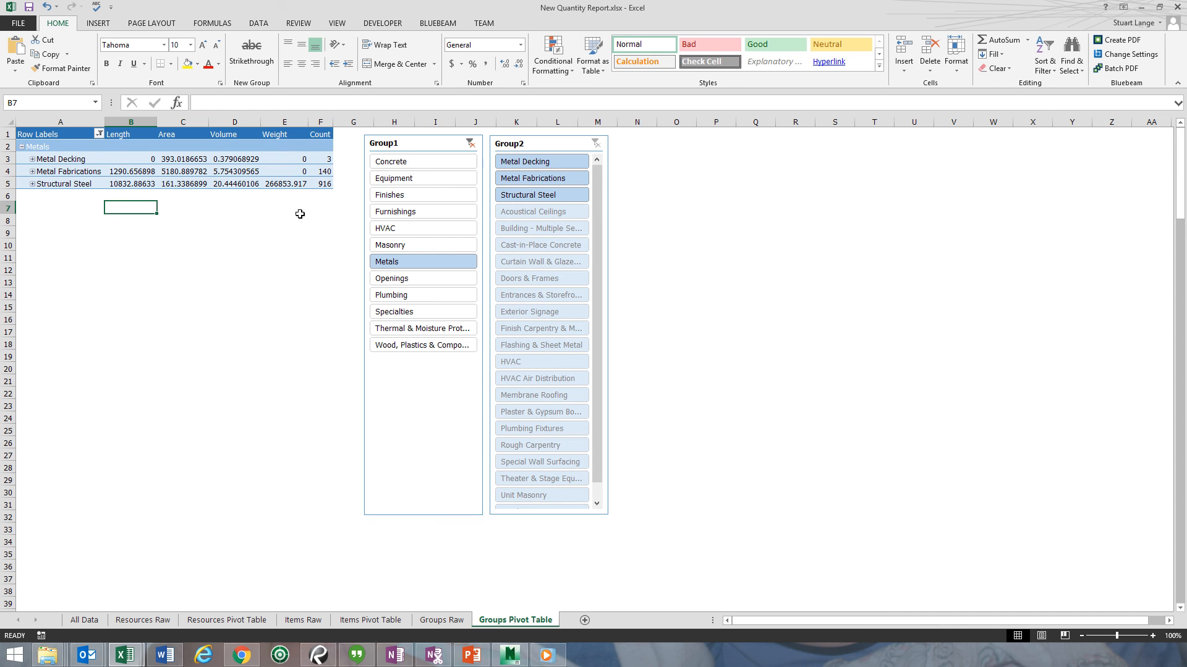
Select the entire pivot table and format its cells as Accounting with 2 decimal places and no currency symbol
click(148, 171)
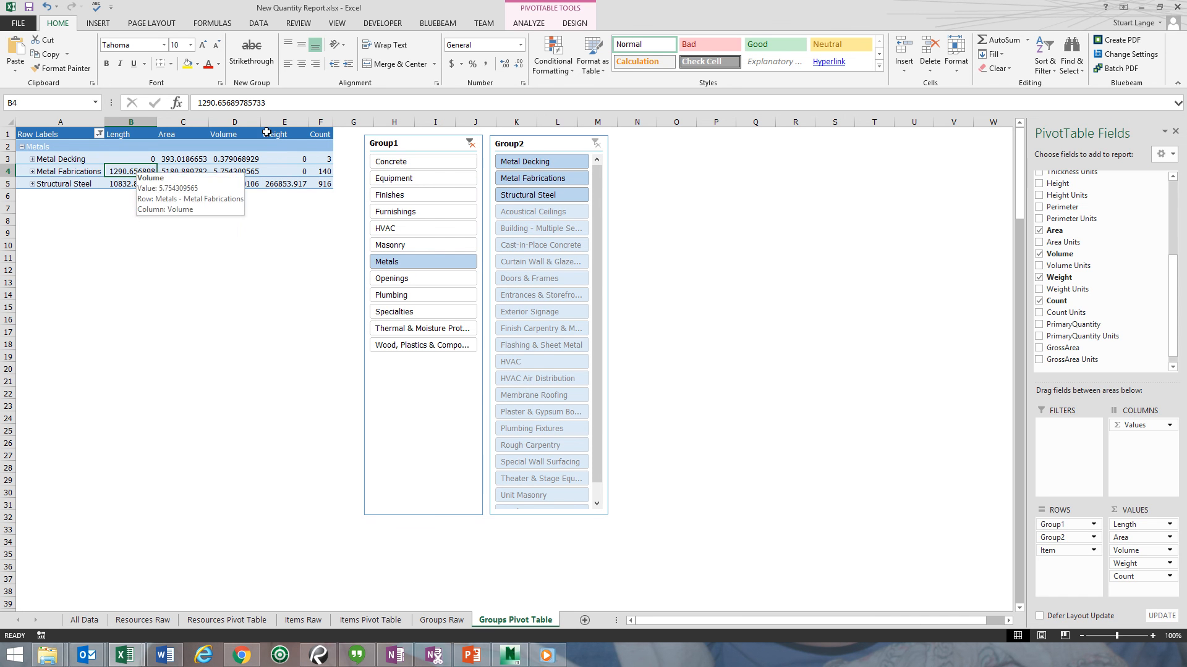
click(528, 22)
click(553, 62)
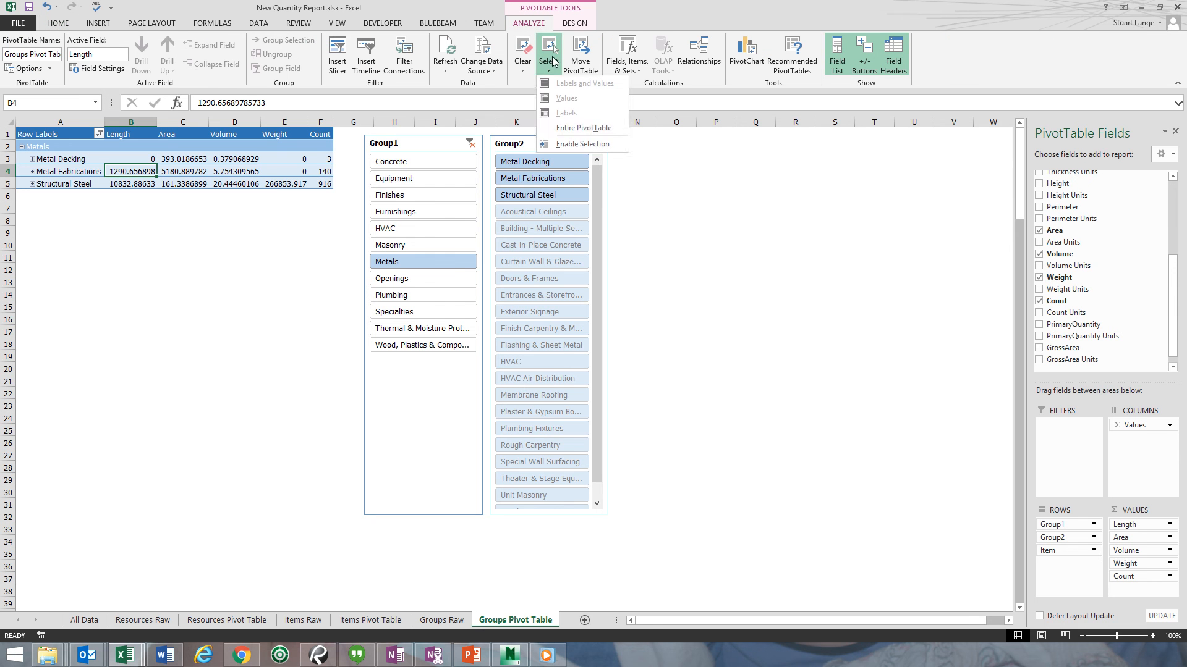
click(572, 128)
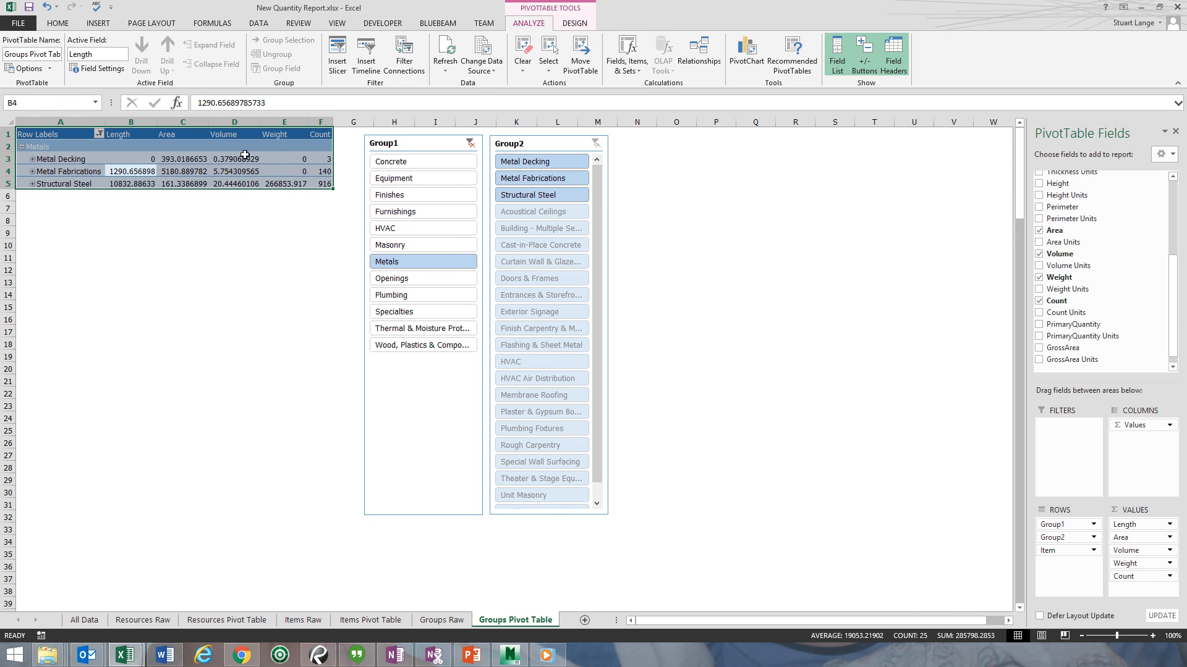
right_click(141, 162)
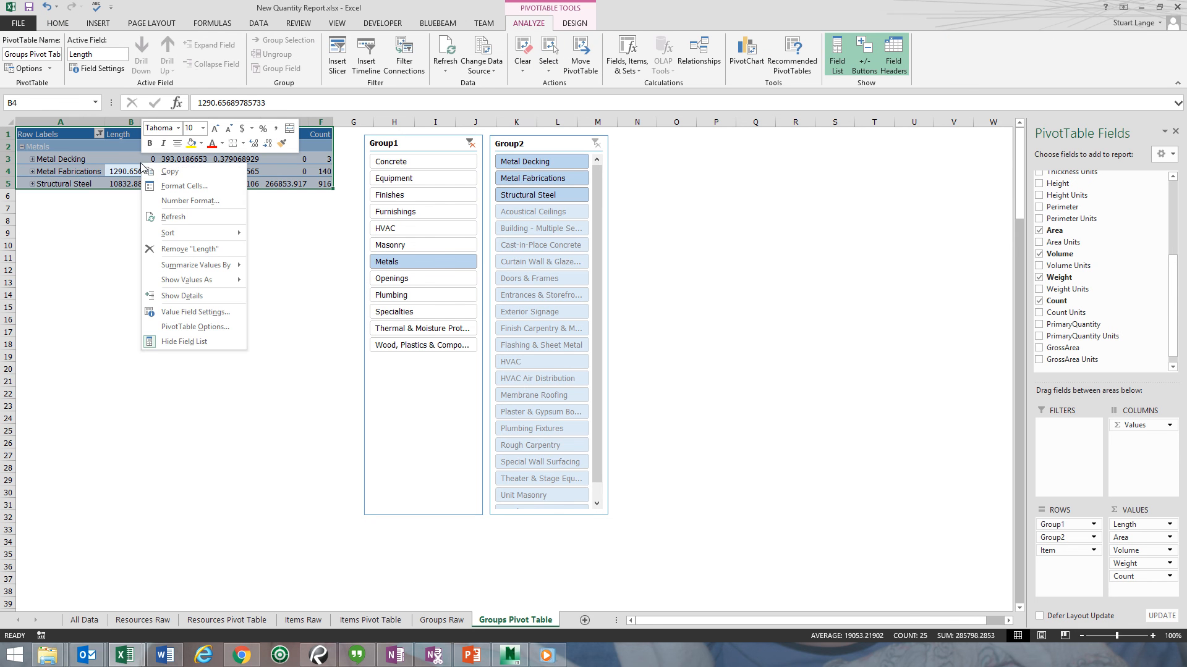
click(171, 186)
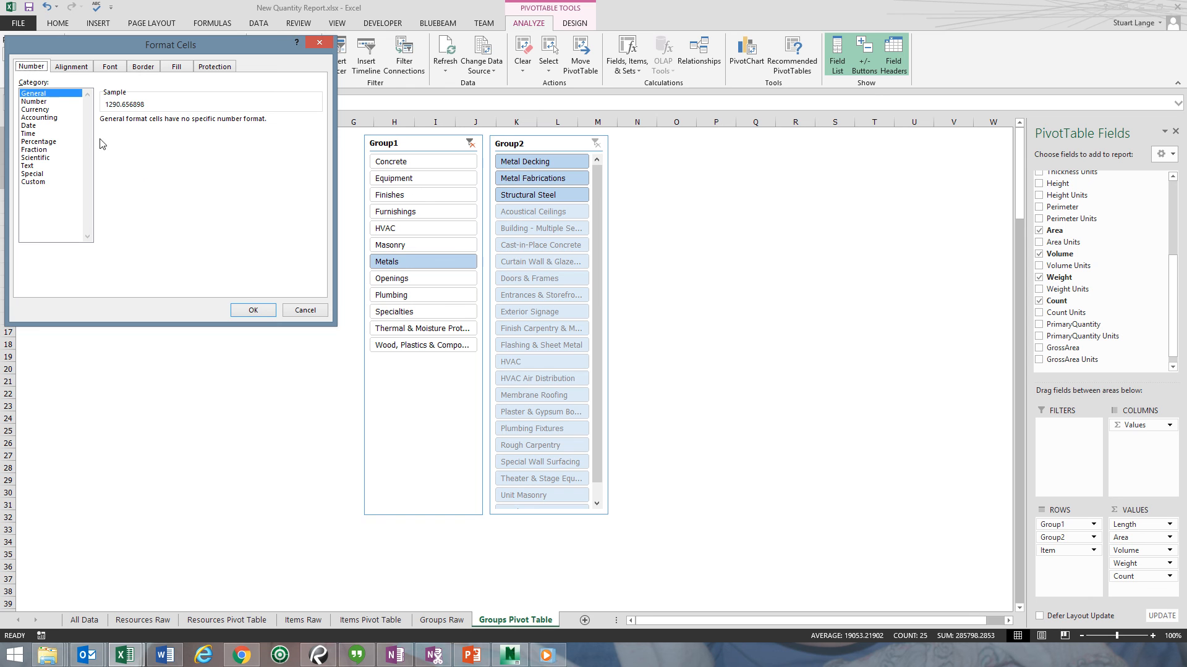
click(39, 118)
click(318, 136)
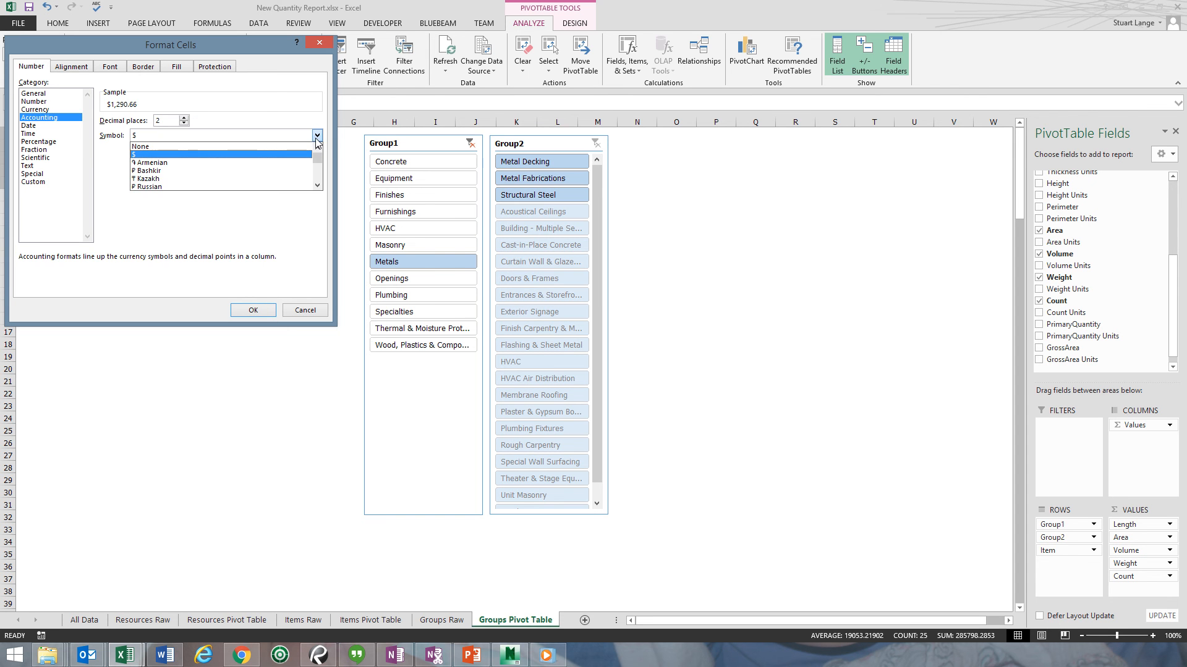
click(162, 155)
click(253, 310)
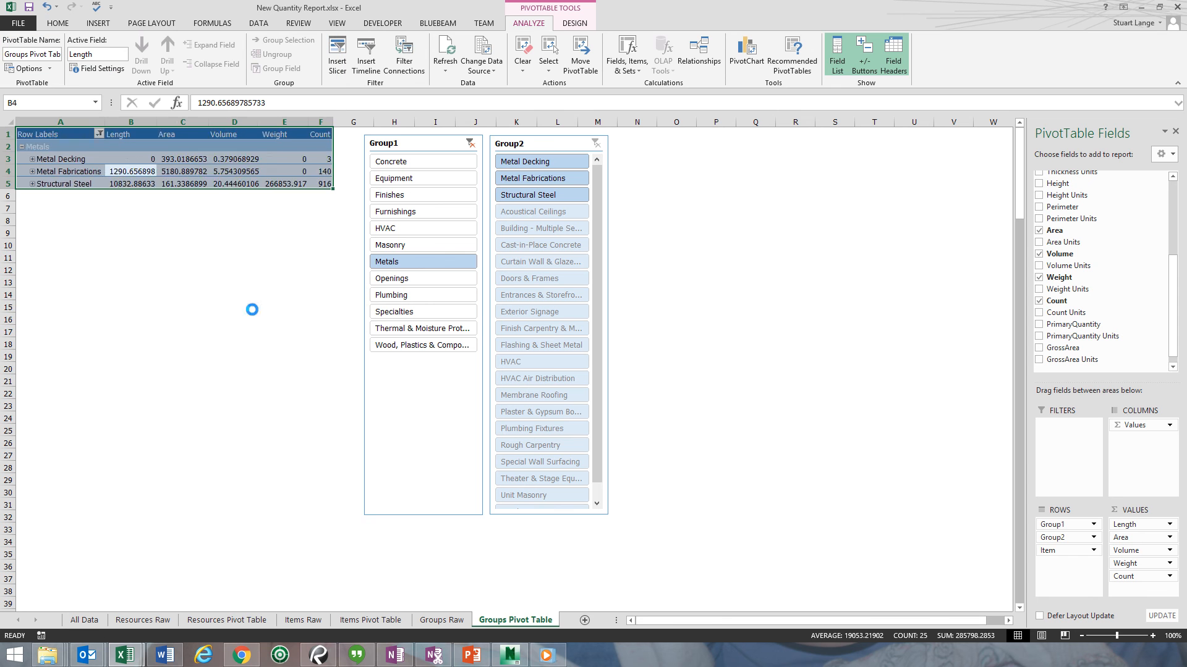
Widen the Count column so its values fit, and clear the Group1 slicer's filter
click(204, 169)
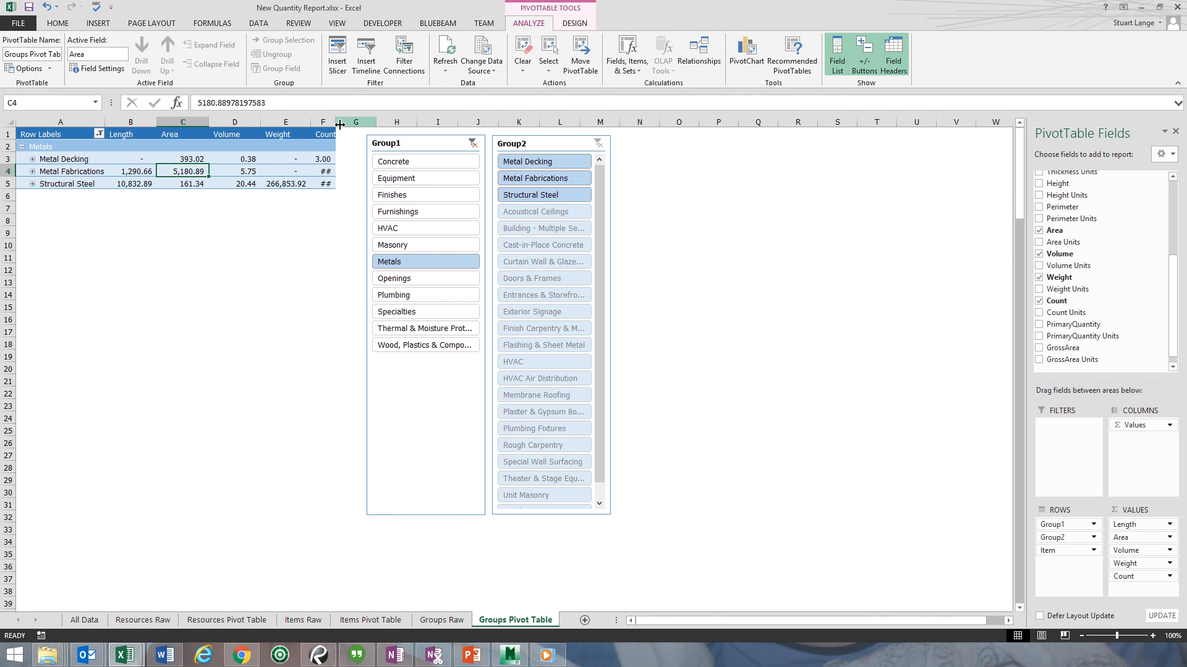
drag(335, 122, 345, 122)
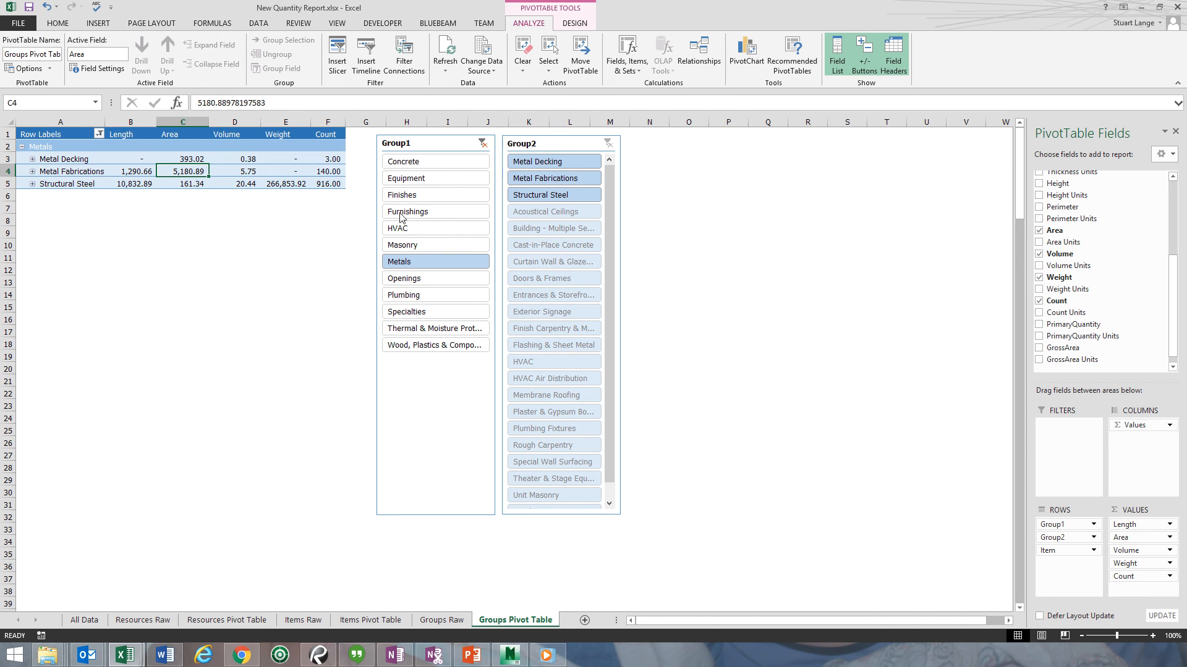
click(482, 143)
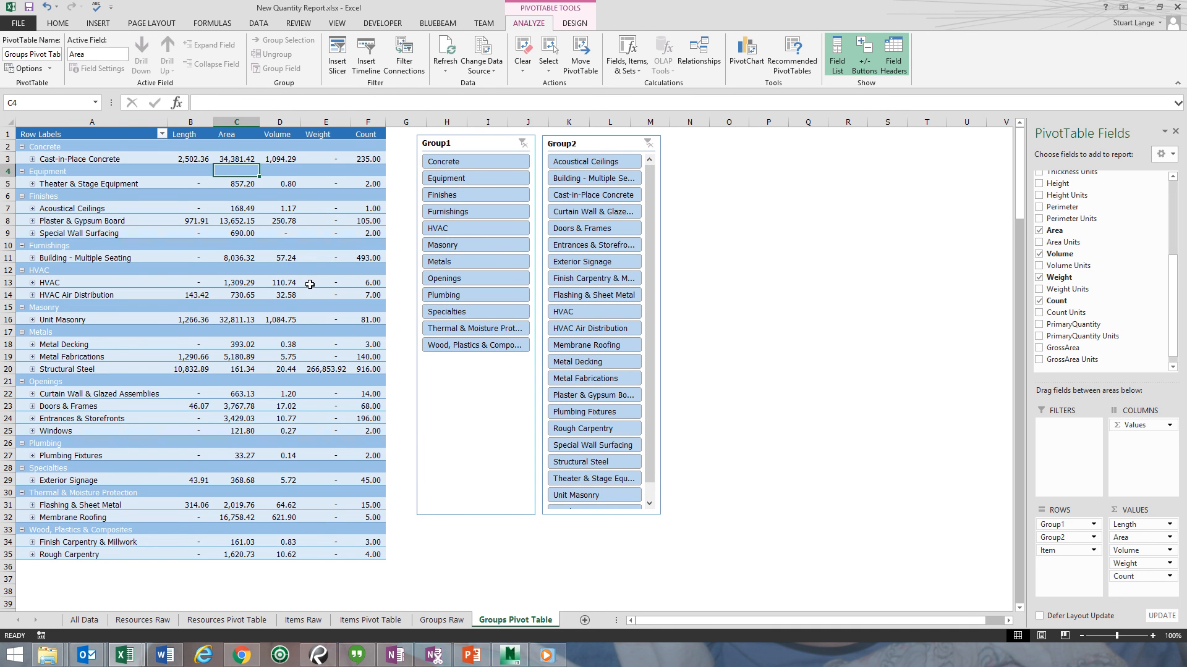
click(178, 335)
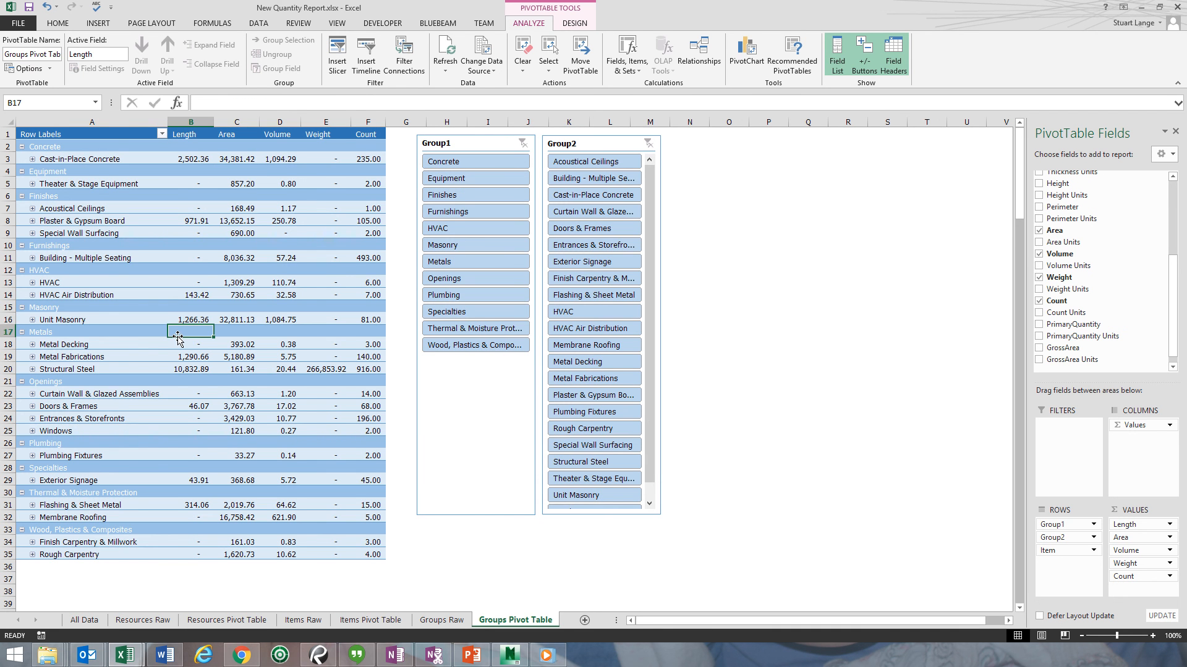